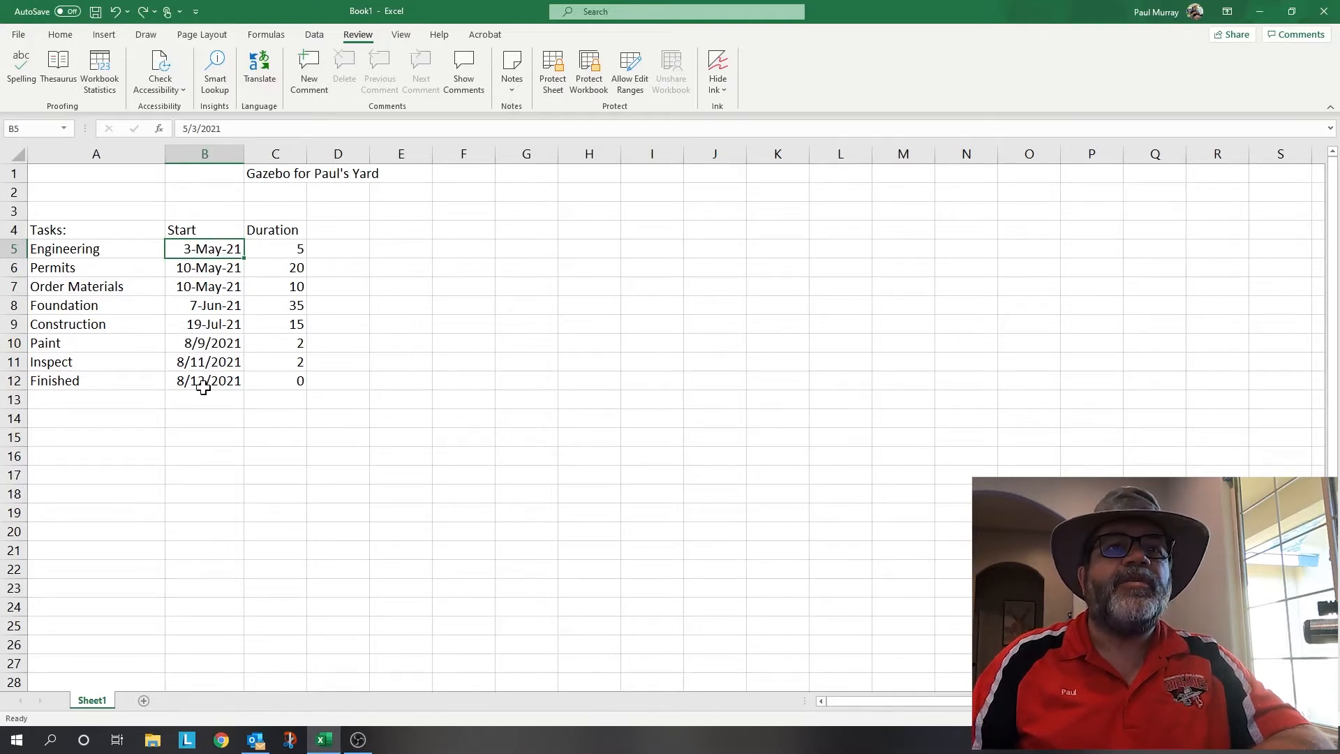
pyautogui.click(290, 252)
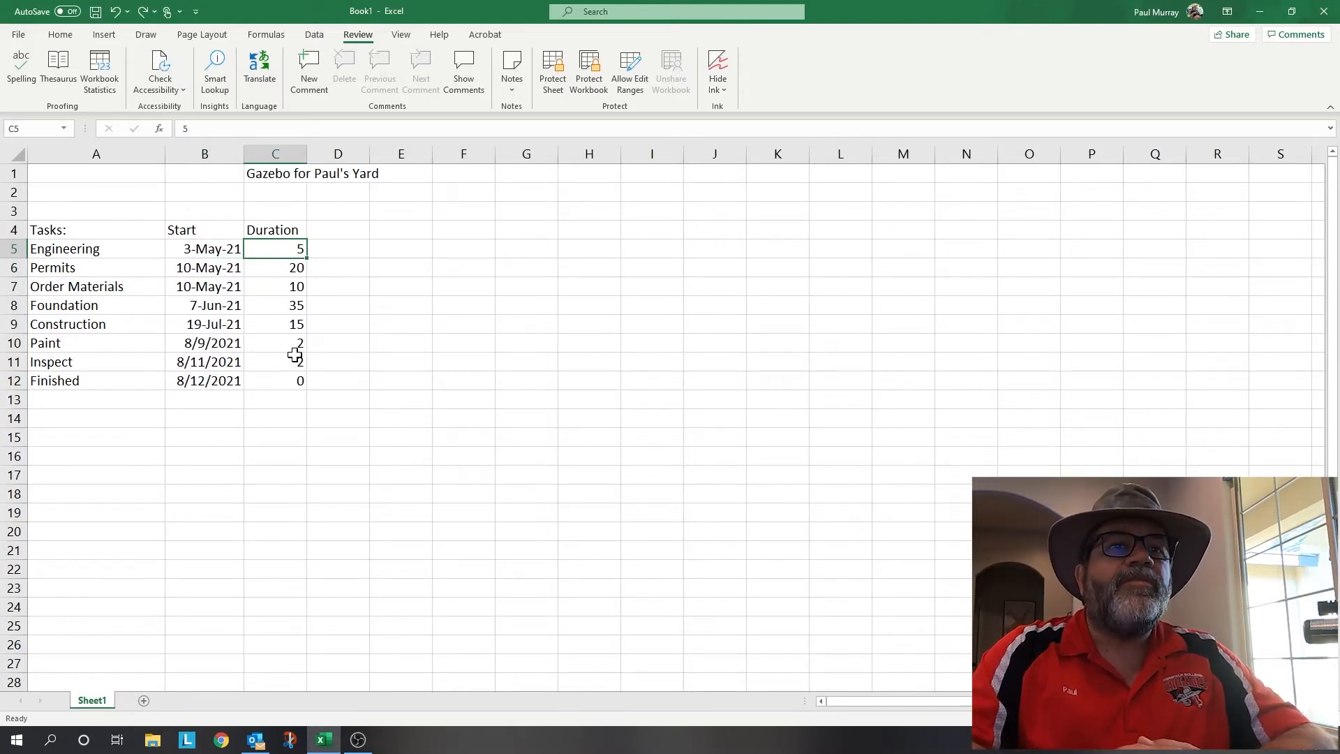
pyautogui.click(291, 266)
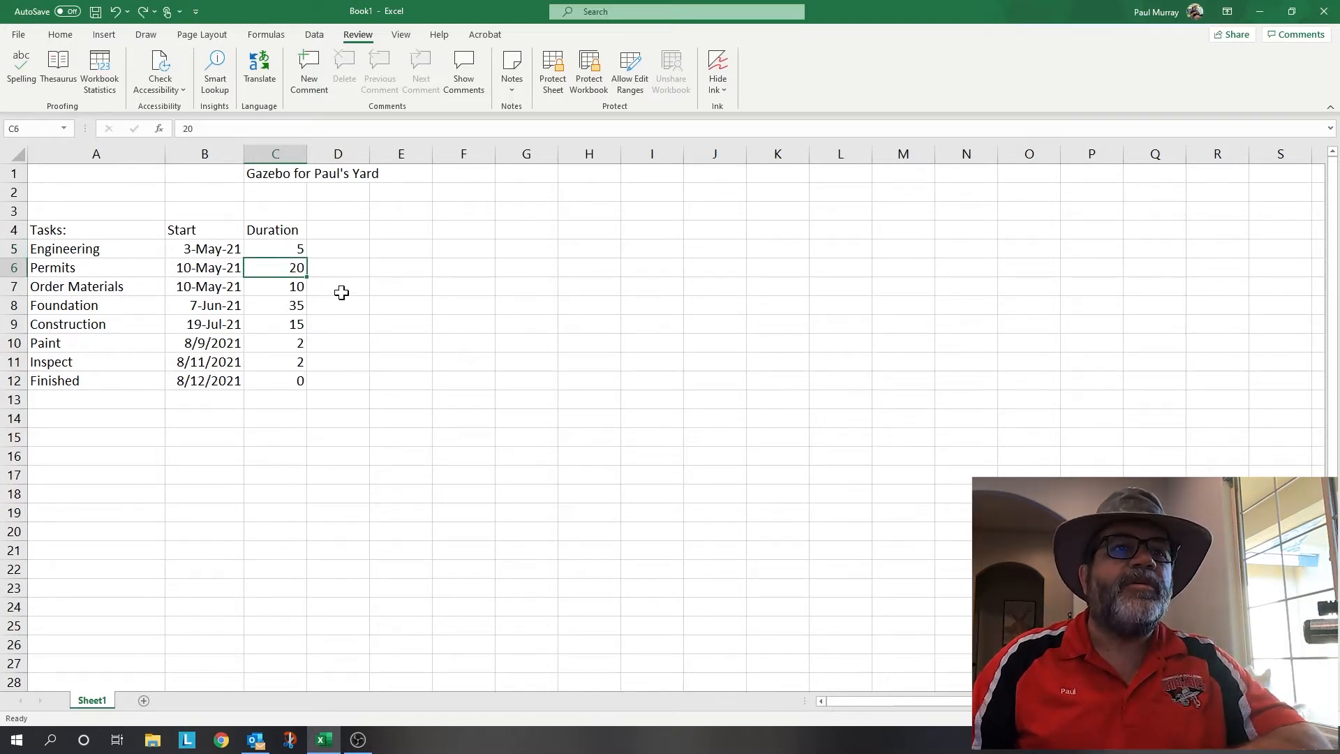
pyautogui.click(288, 249)
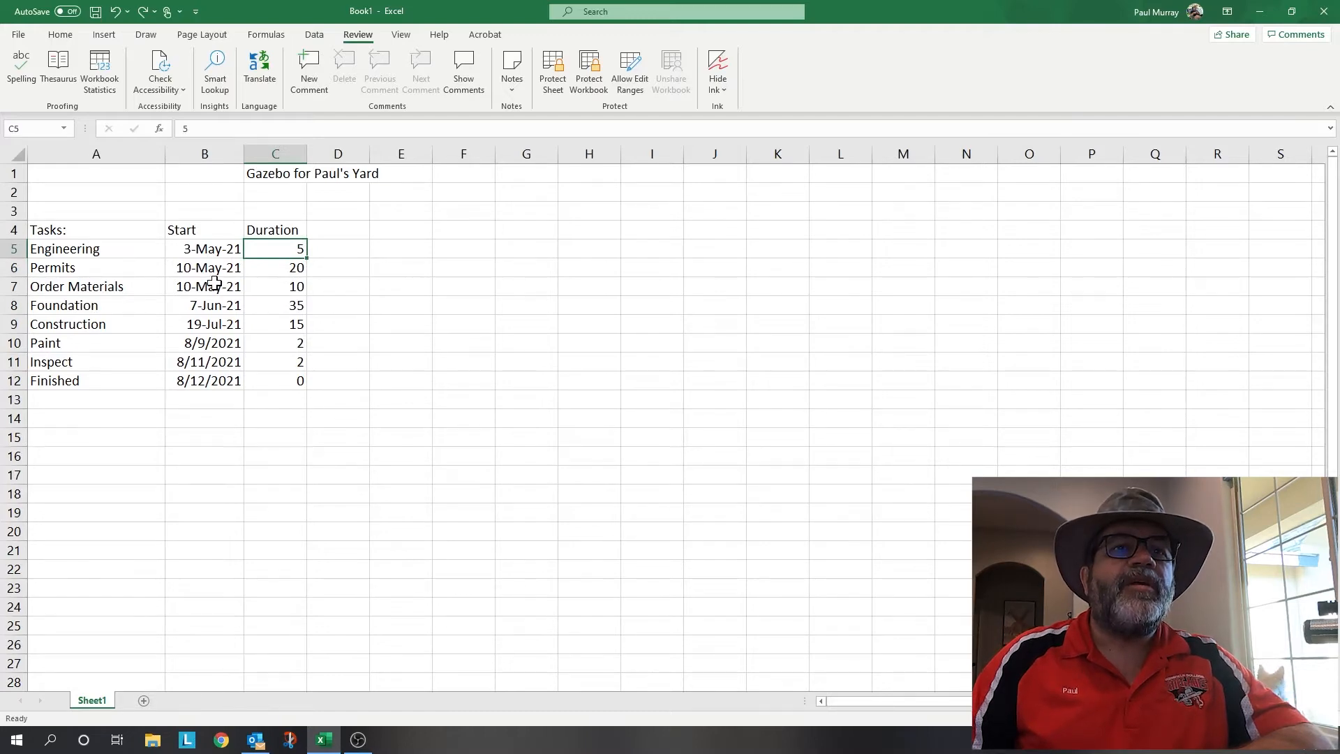
pyautogui.click(217, 345)
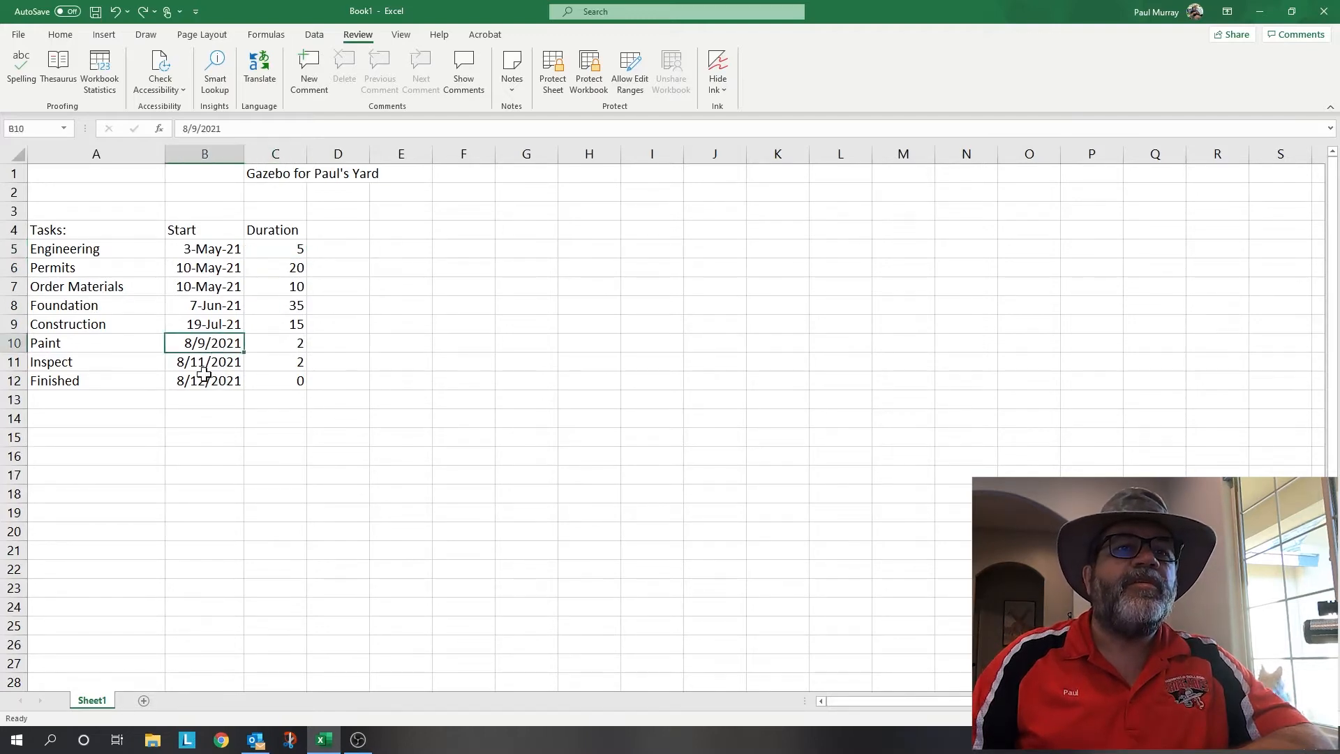
pyautogui.click(213, 381)
pyautogui.click(206, 287)
pyautogui.click(206, 249)
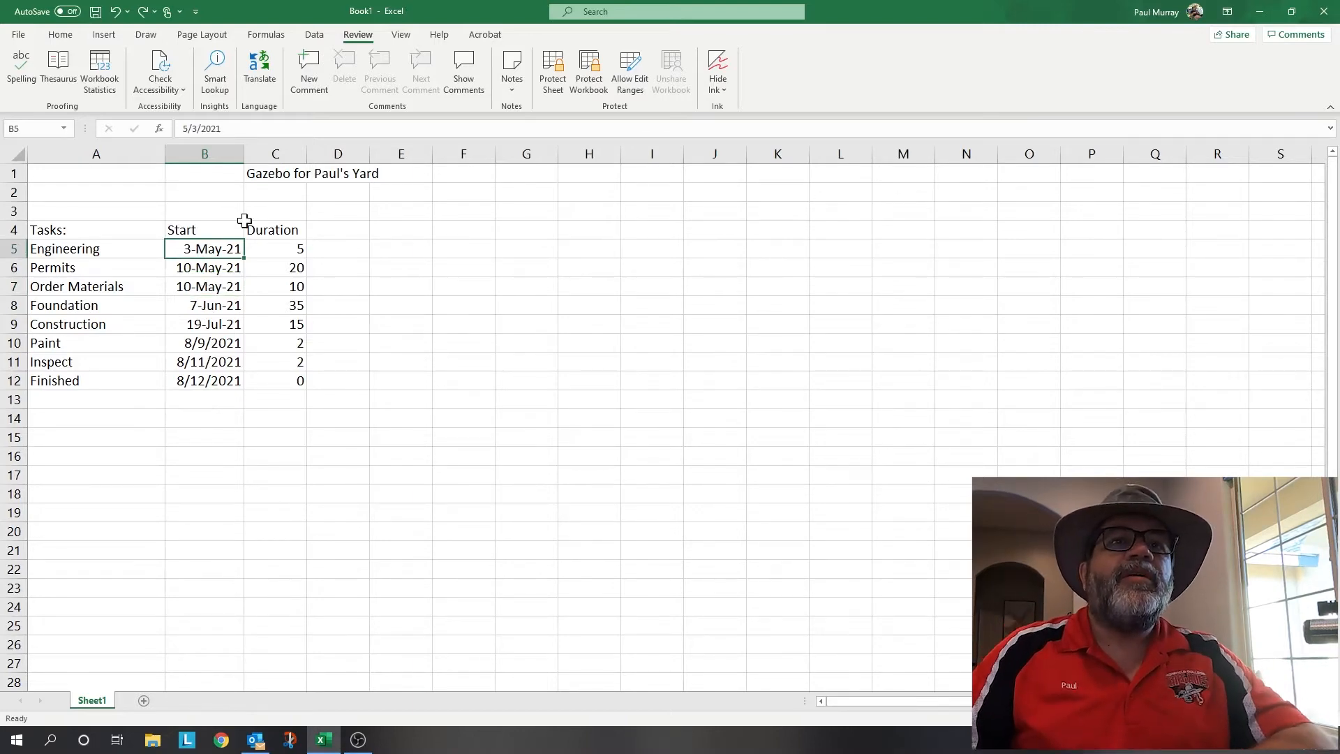
pyautogui.click(286, 174)
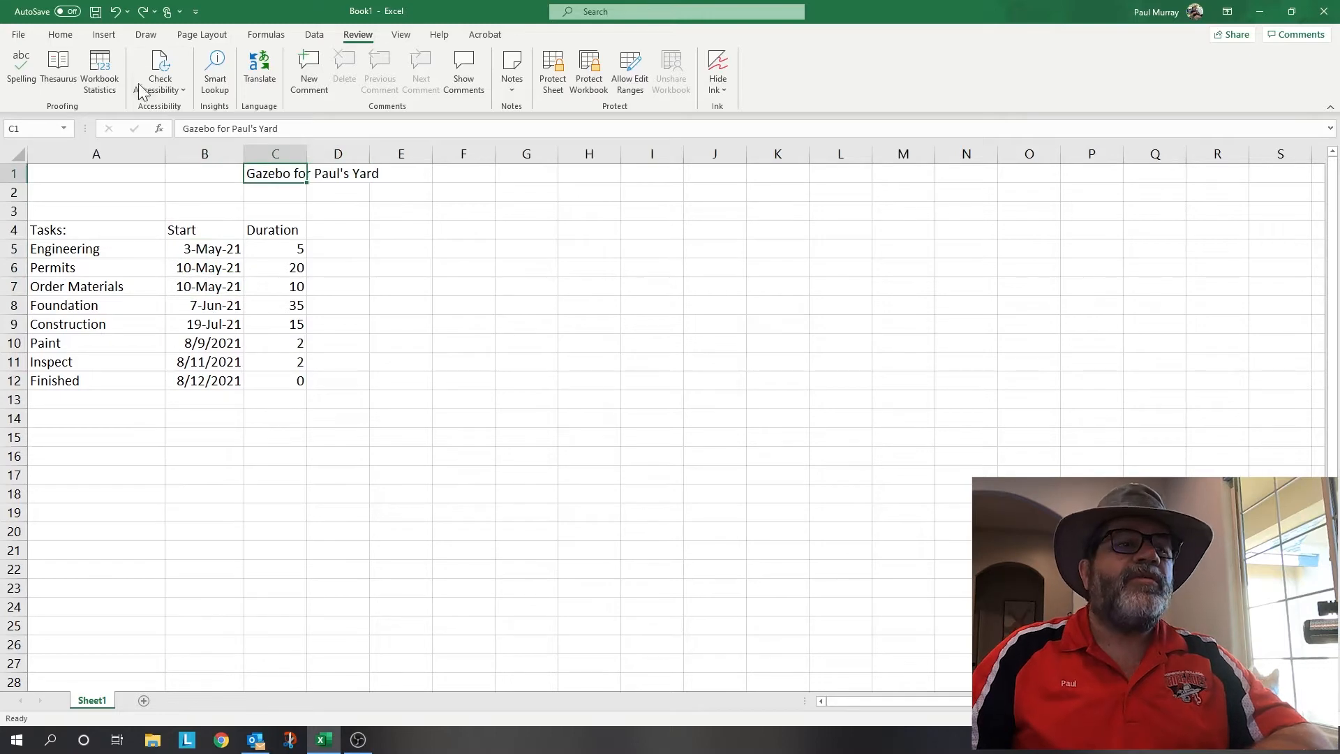
# - Make the Gazebo for Paul's Yard title in C1 bold and enlarge it to 14 pt
pyautogui.click(60, 37)
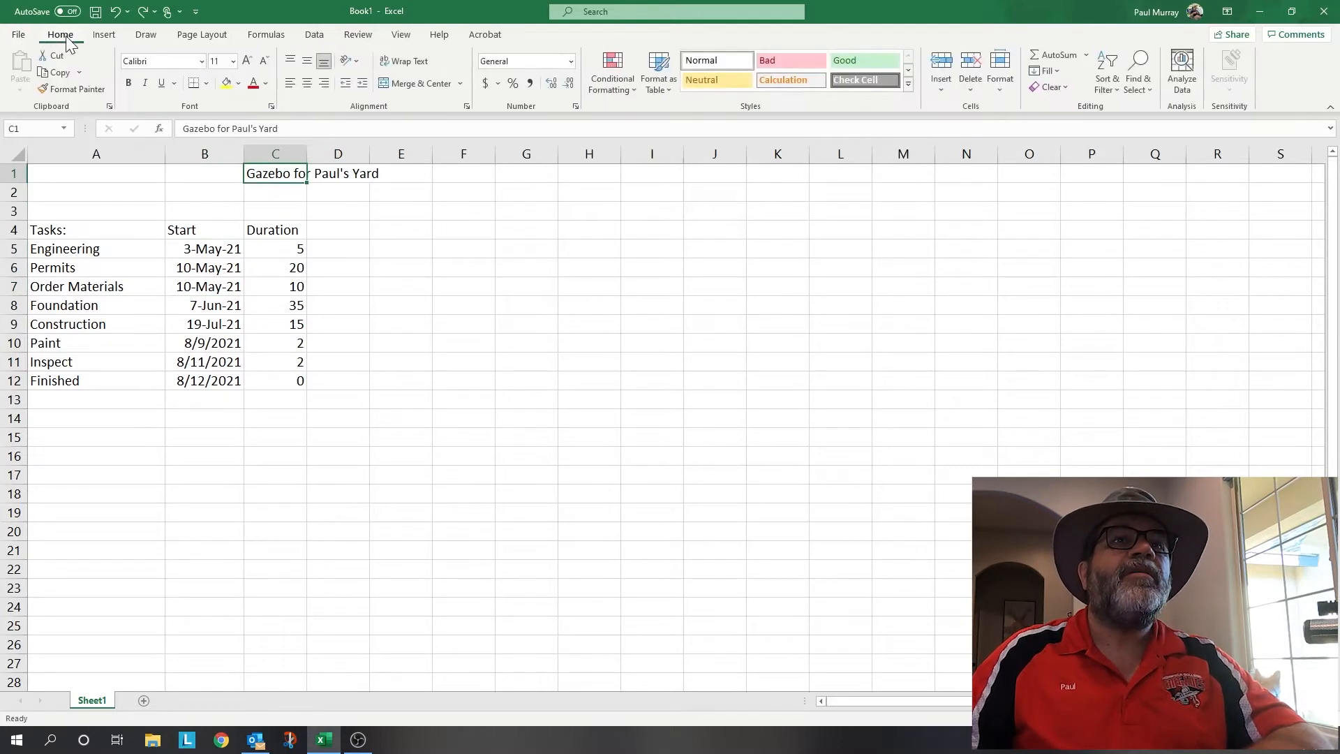
pyautogui.click(129, 83)
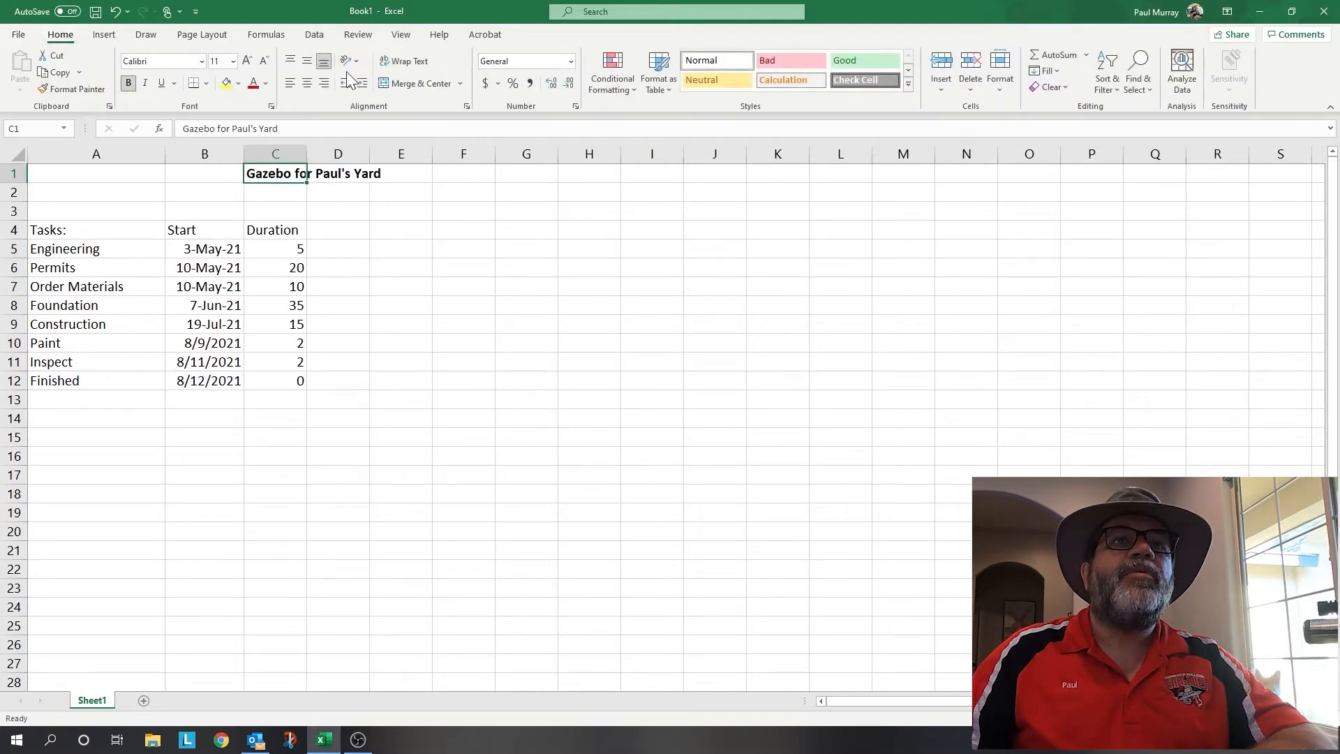
pyautogui.click(248, 60)
pyautogui.click(248, 61)
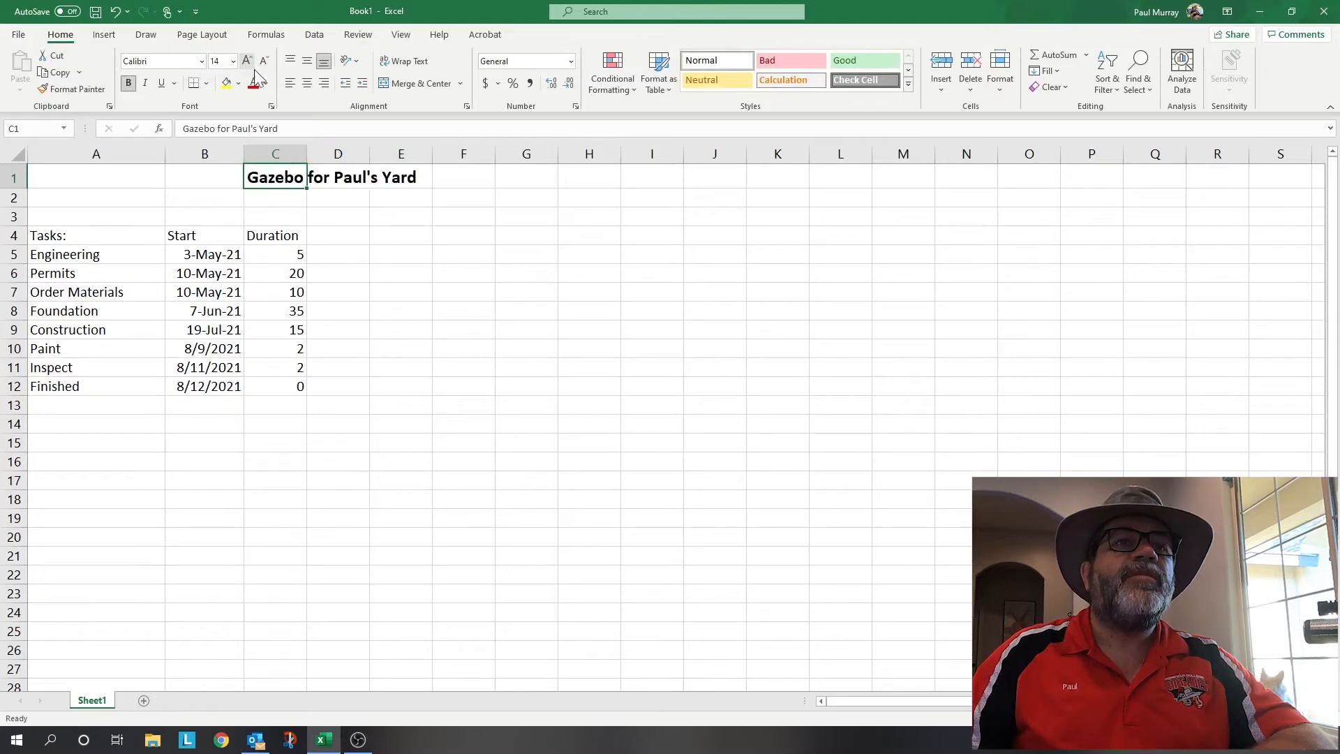
# - Bold the Tasks:, Start and Duration column headers in row 4
pyautogui.moveTo(93, 235); pyautogui.dragTo(269, 234)
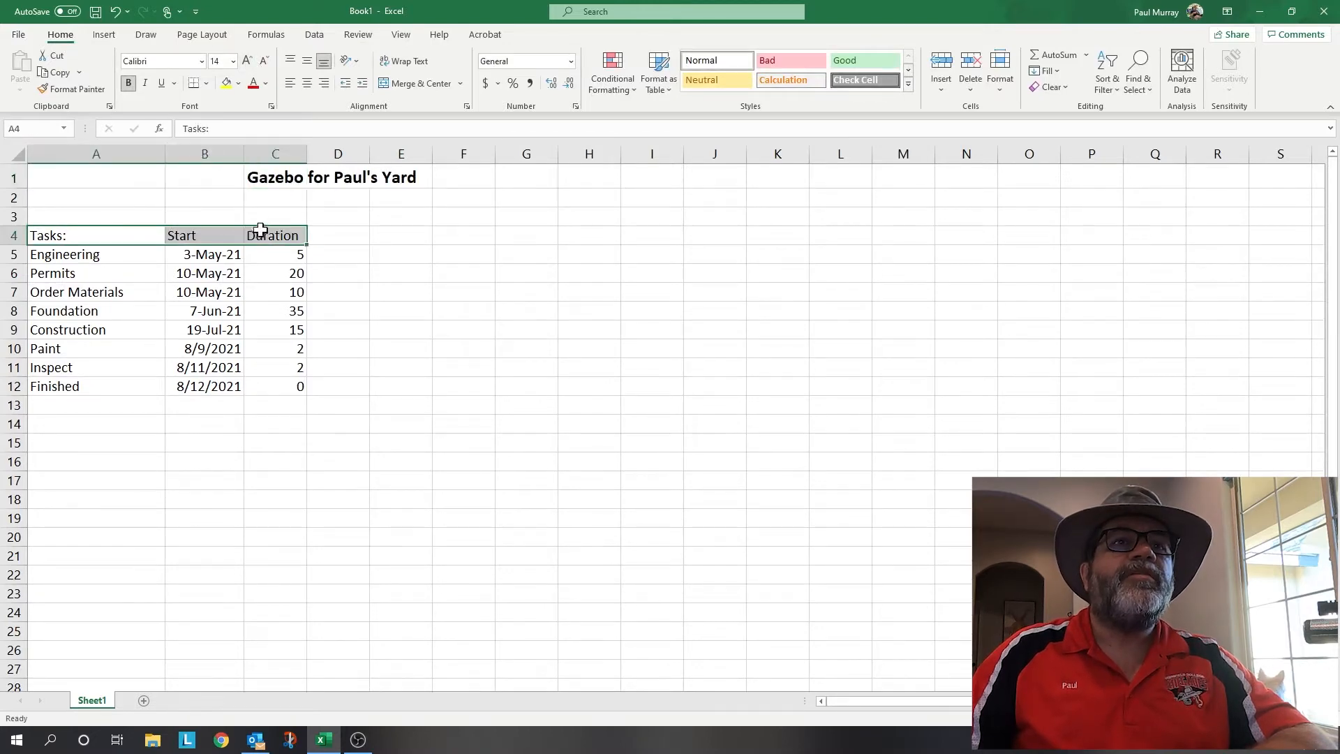
pyautogui.click(129, 83)
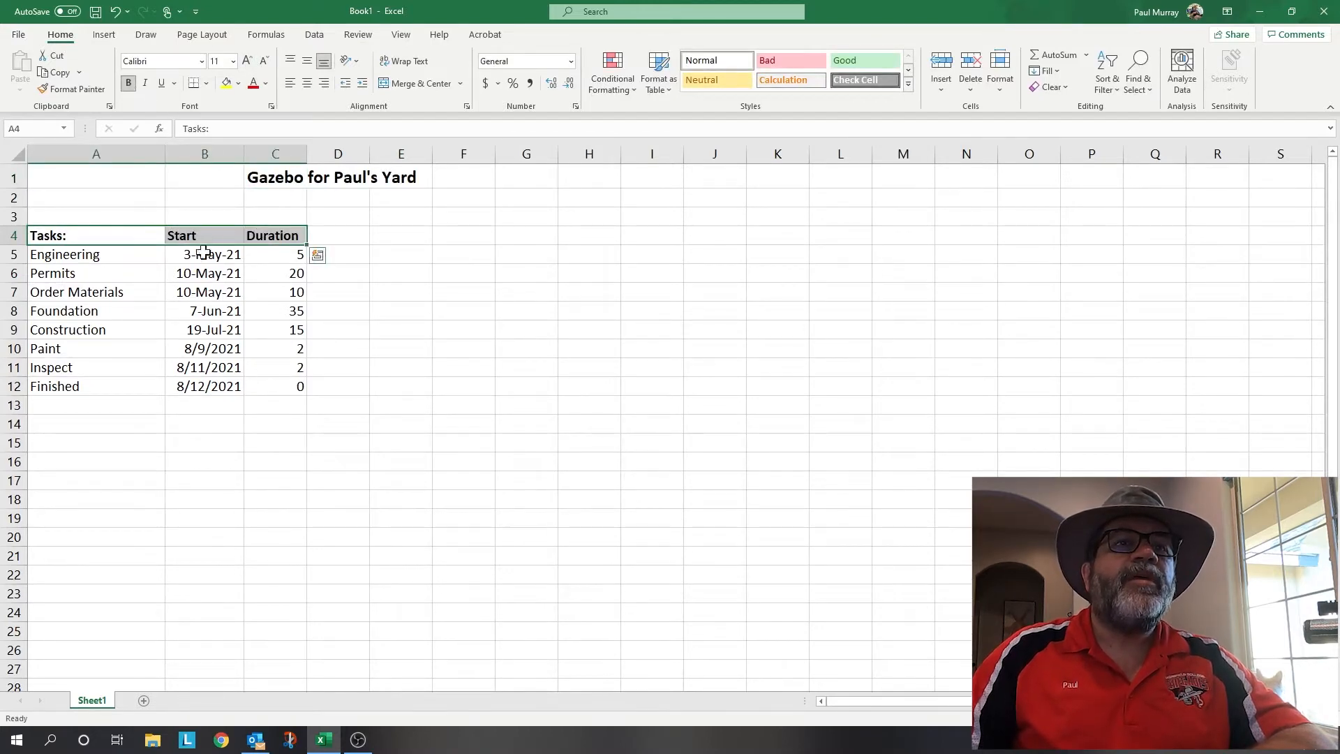
pyautogui.click(201, 293)
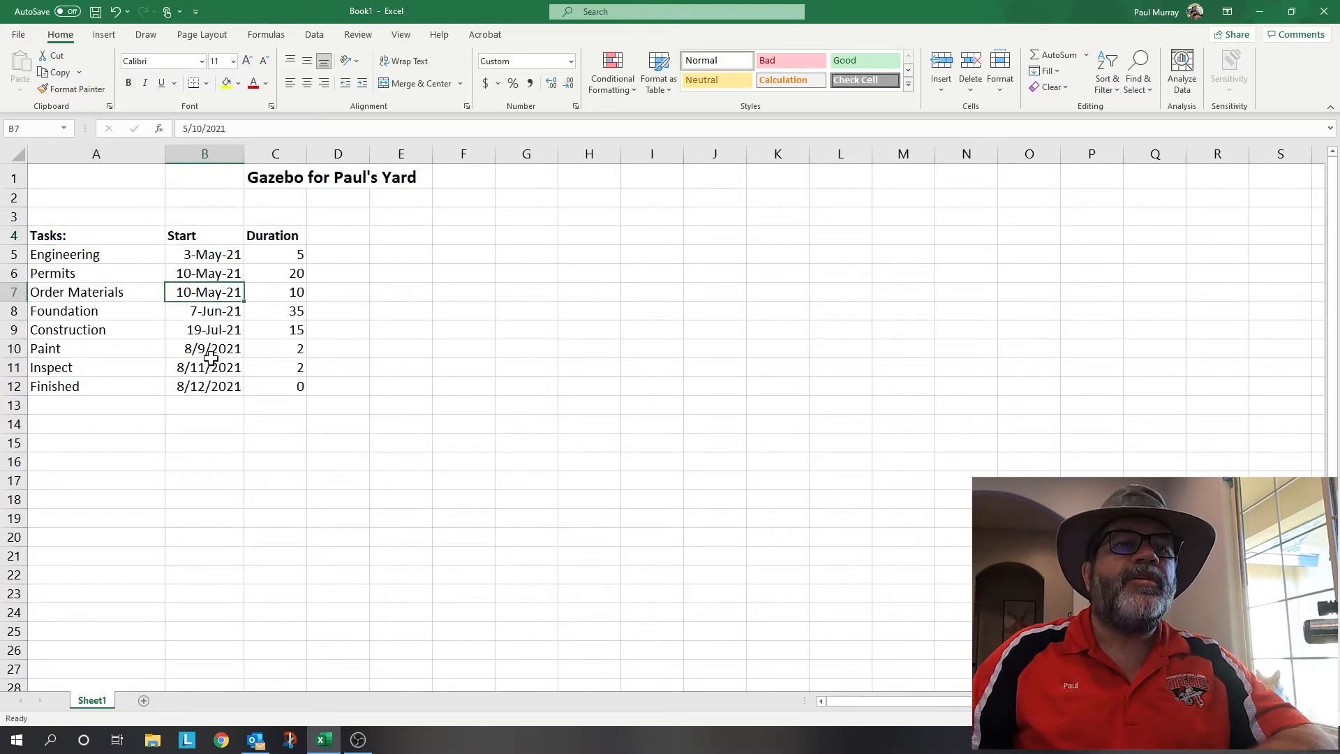
pyautogui.click(202, 427)
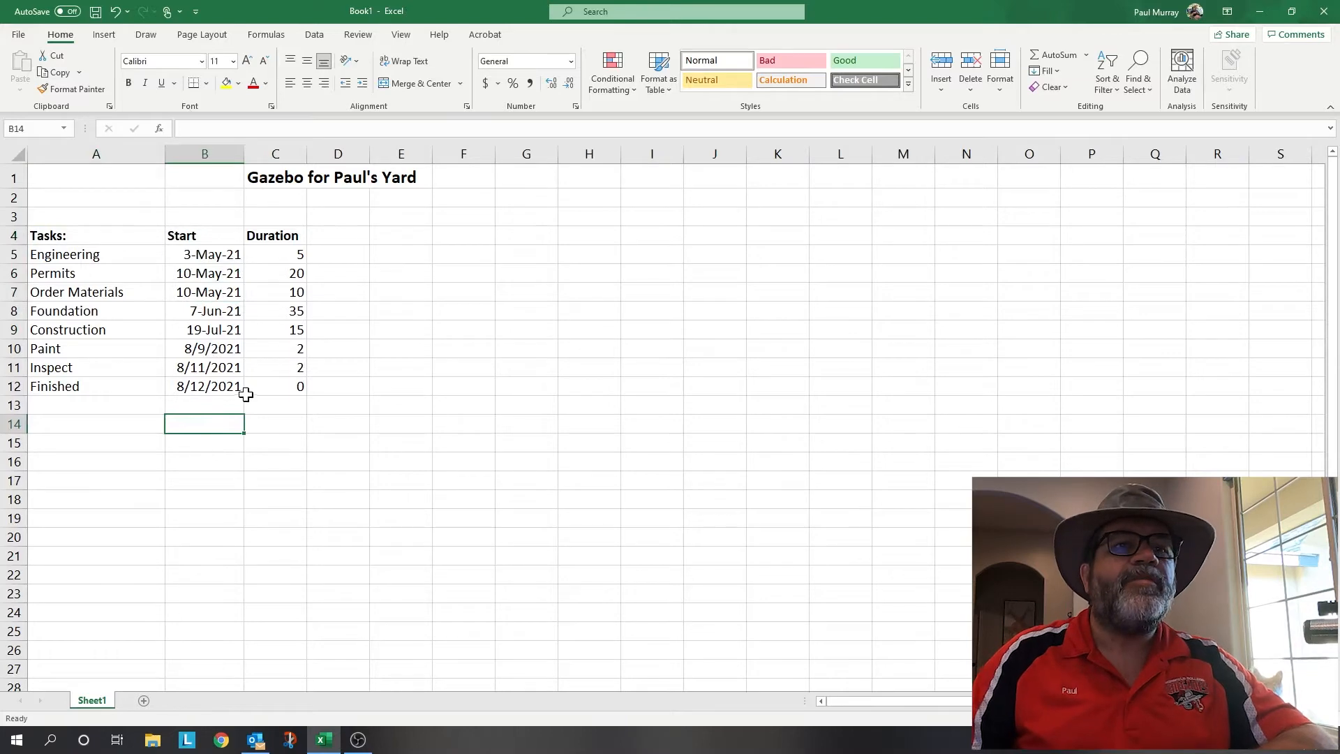
pyautogui.click(214, 155)
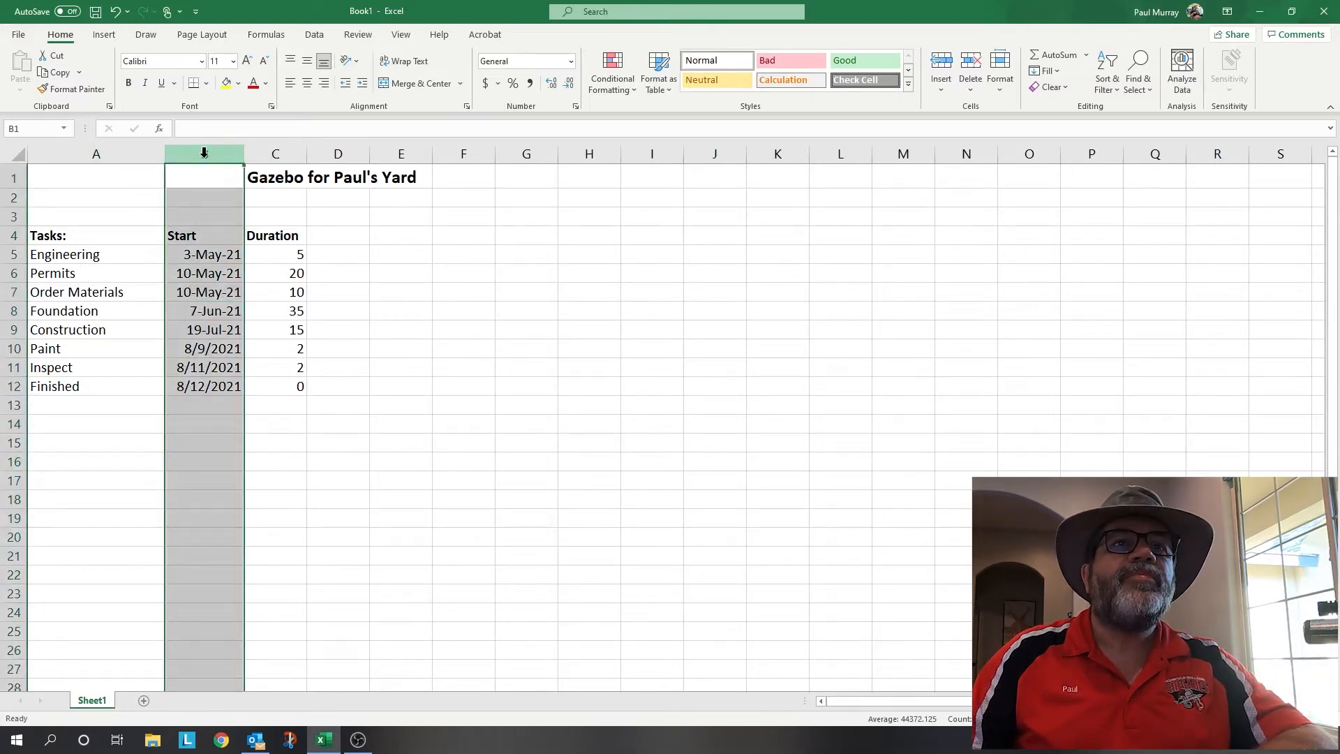
# - Format column B's start dates with the short 3/14/12 Date type, e.g. 5/3/21
pyautogui.rightClick(207, 157)
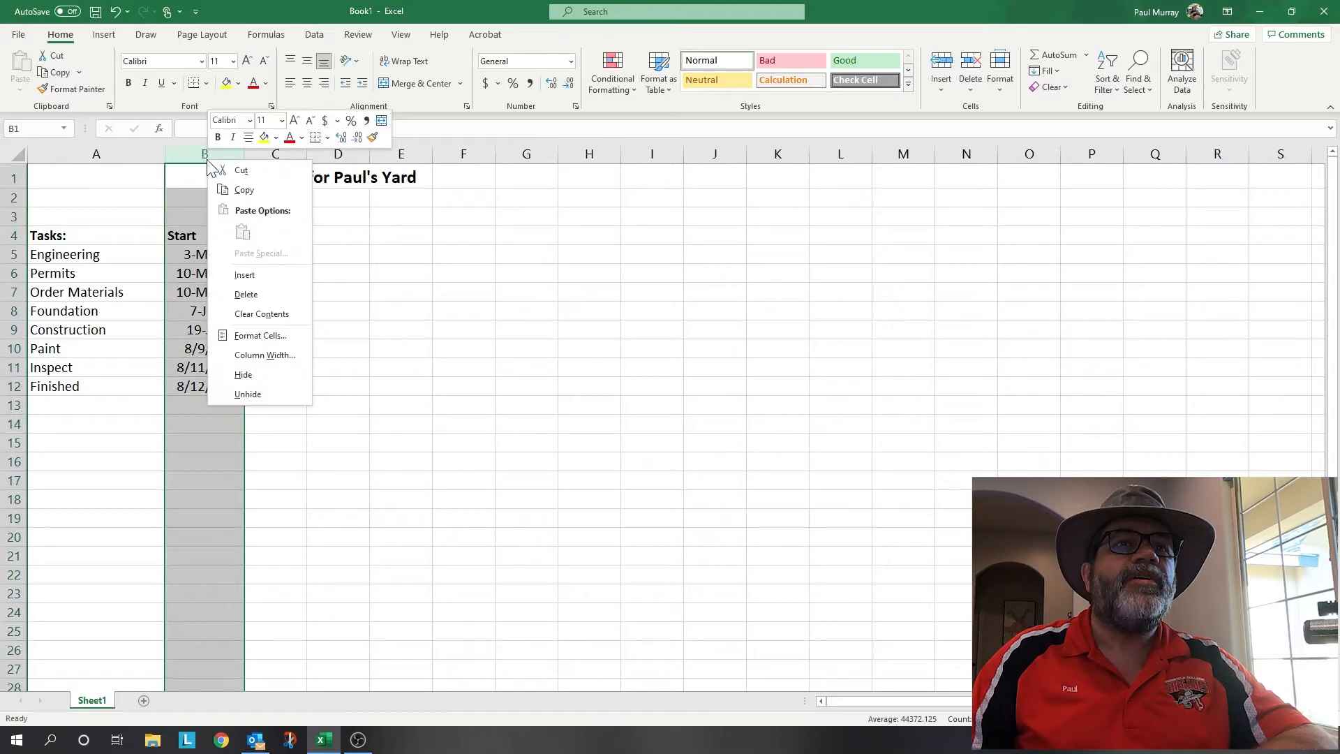
pyautogui.click(260, 337)
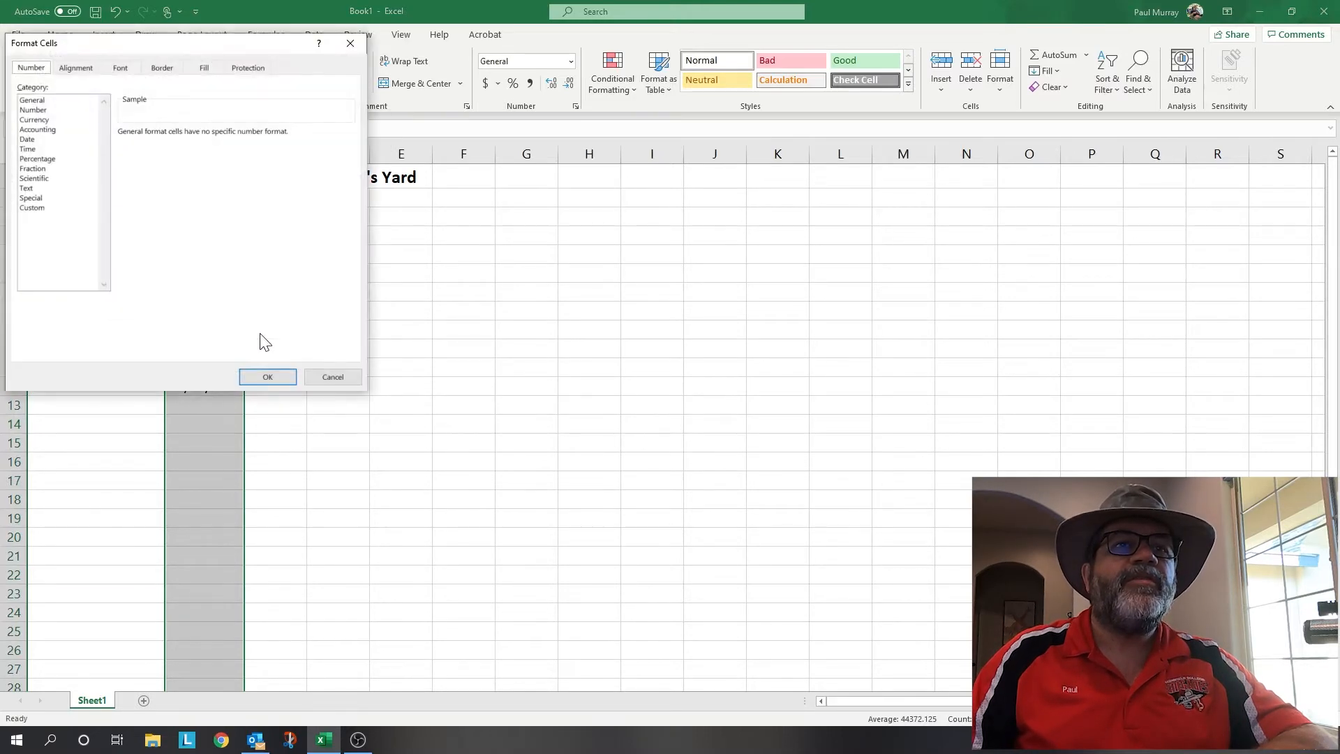
pyautogui.click(31, 139)
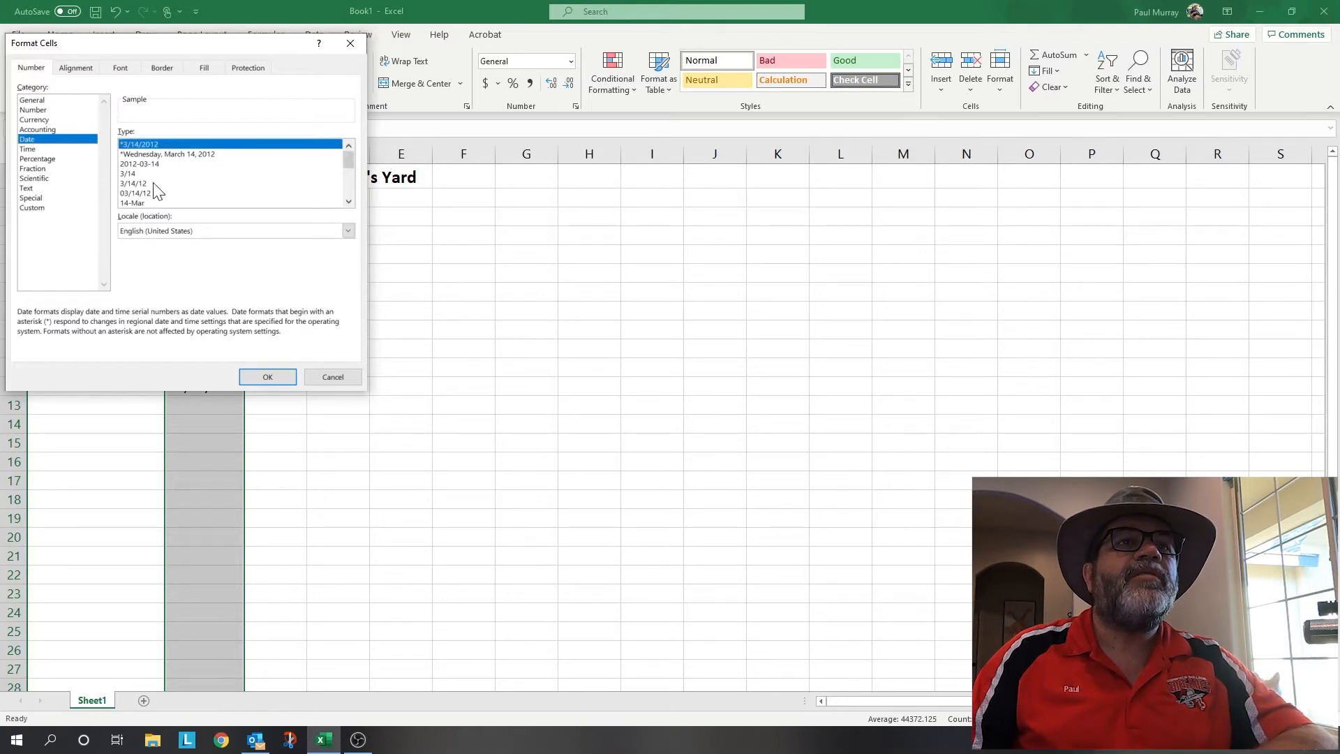
pyautogui.click(142, 183)
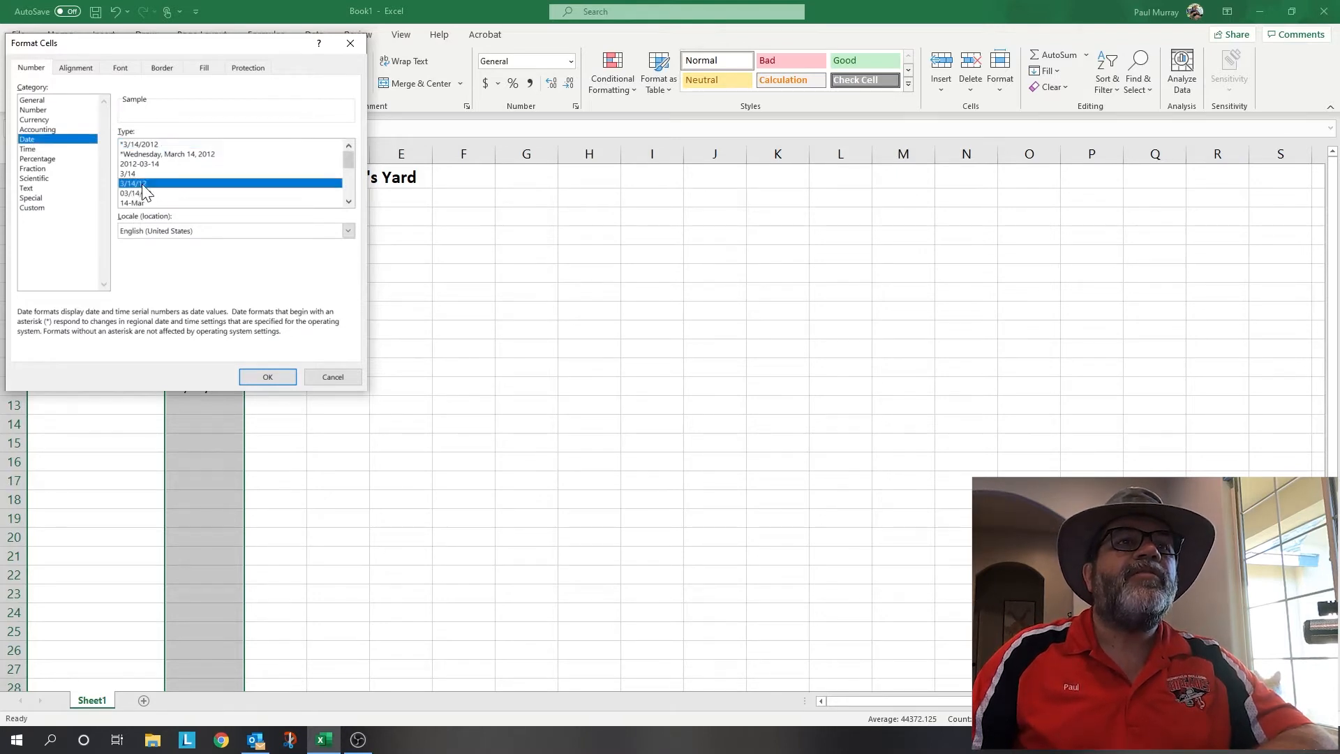
pyautogui.click(274, 378)
pyautogui.click(199, 444)
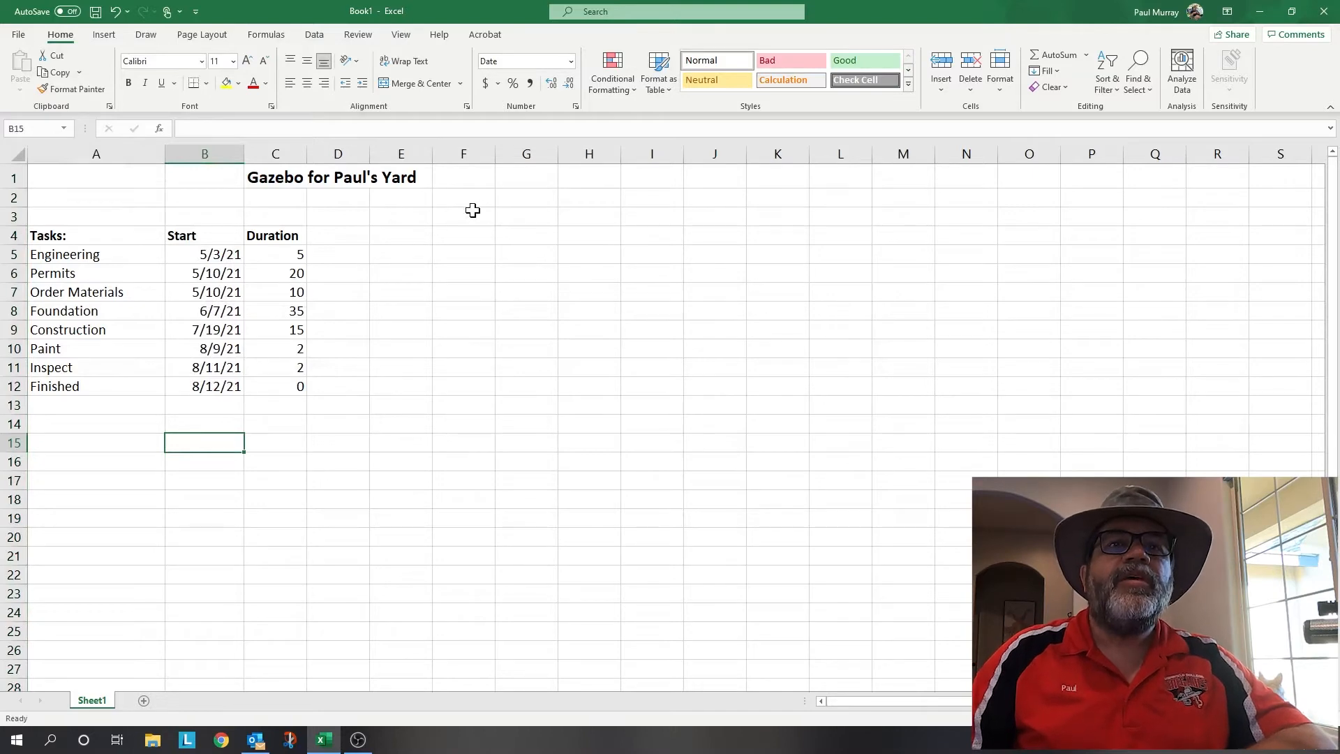
# - Enter 5/3/2021 in D3 as the first week's date
pyautogui.moveTo(355, 221); pyautogui.dragTo(1201, 210)
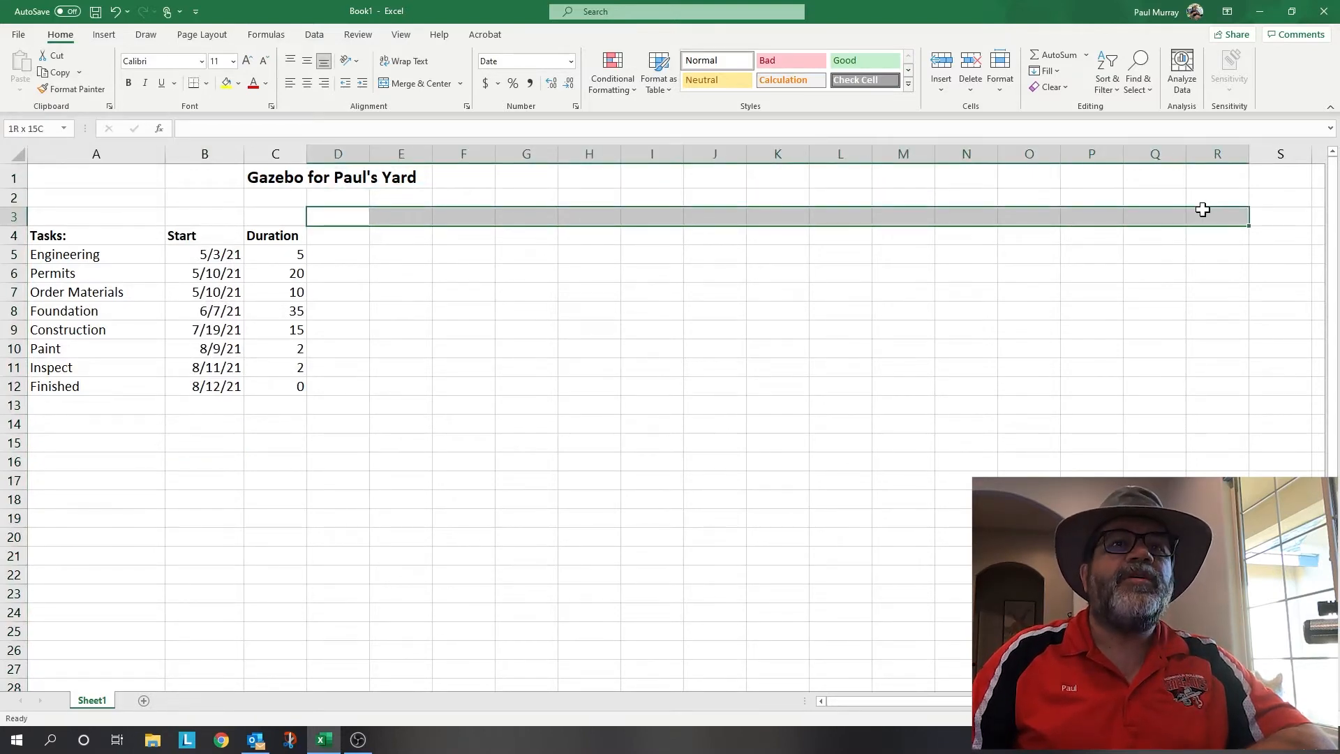
pyautogui.moveTo(1203, 209); pyautogui.dragTo(1203, 210)
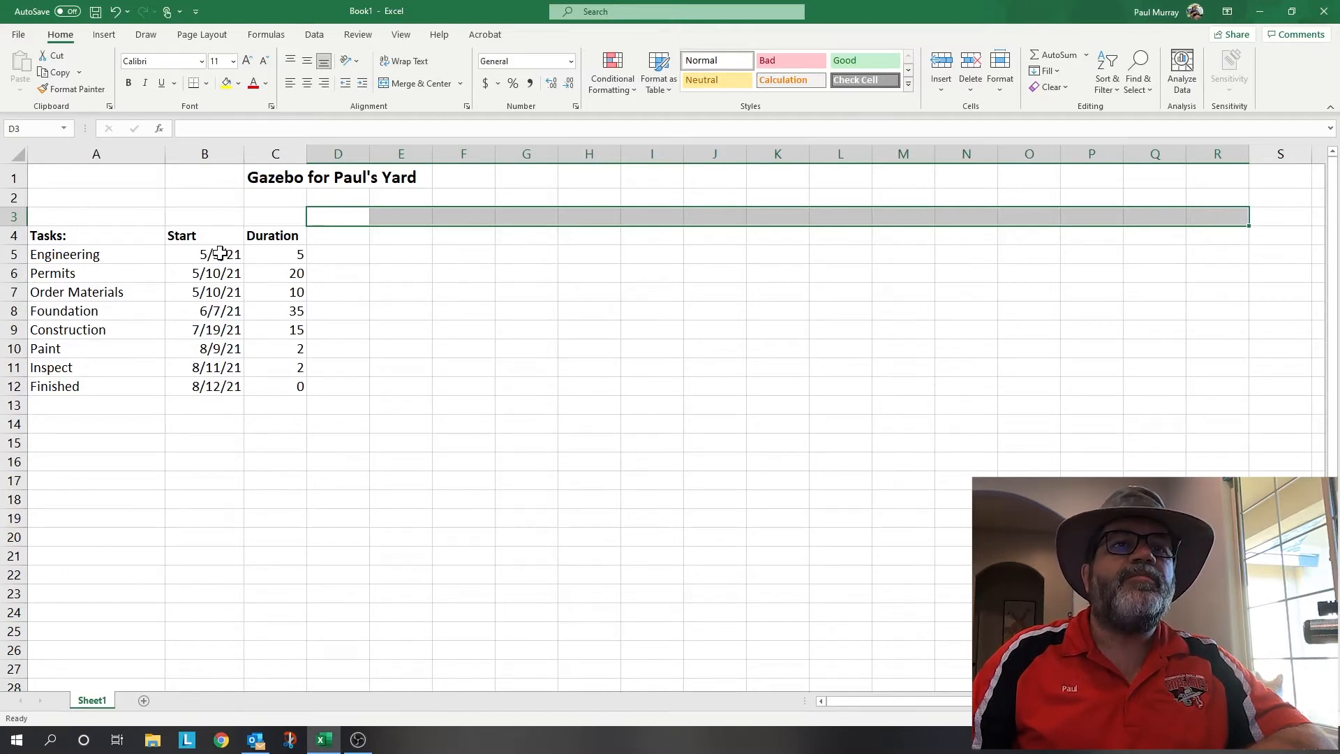
pyautogui.click(349, 220)
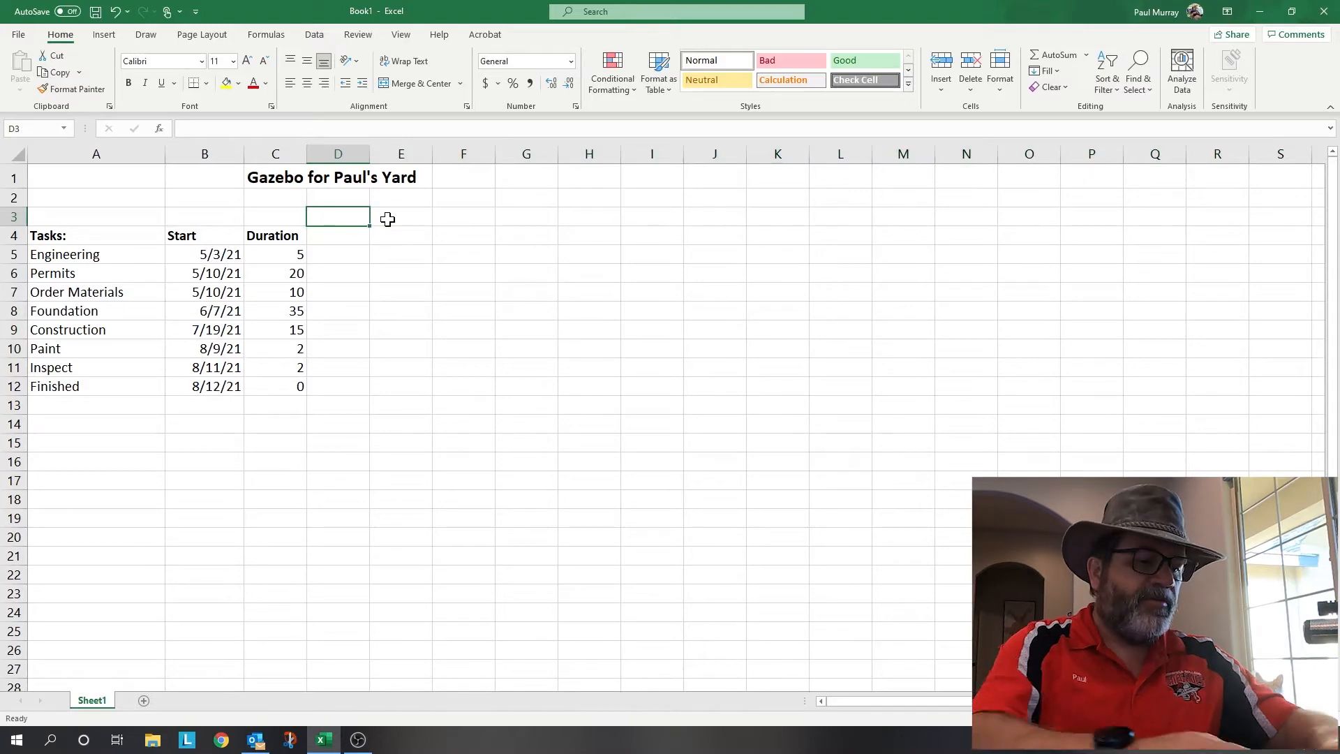
pyautogui.write('5')
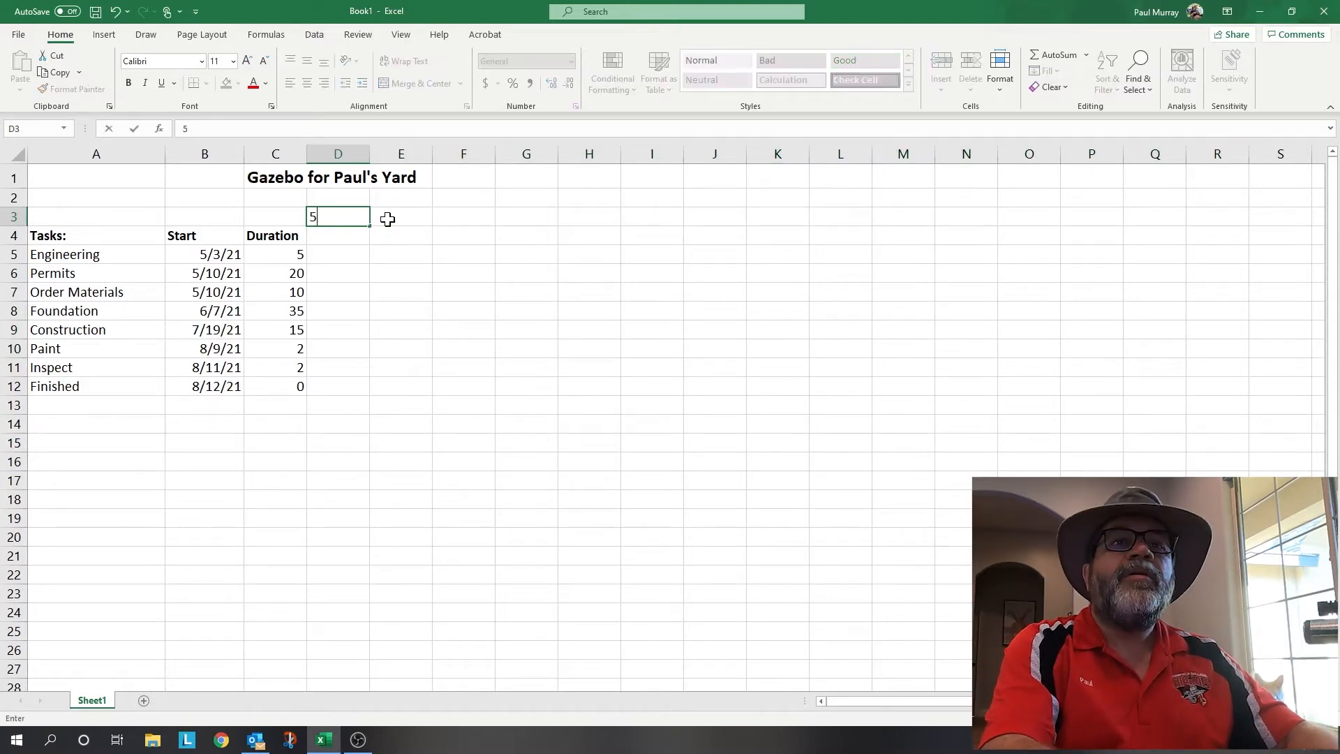
pyautogui.write('/3/2021')
pyautogui.press('Return')
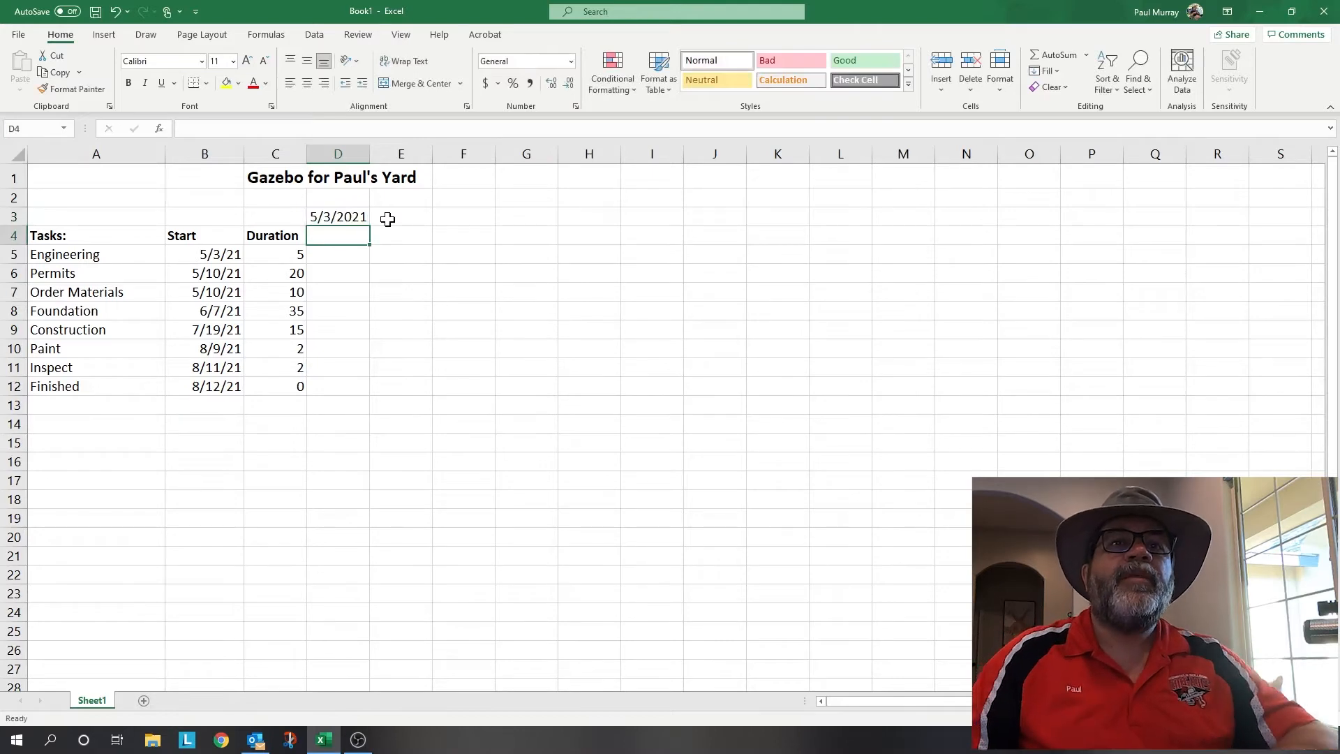
# - Enter 5/10/2021 in E3 and fill the weekly dates across to M3
pyautogui.click(388, 218)
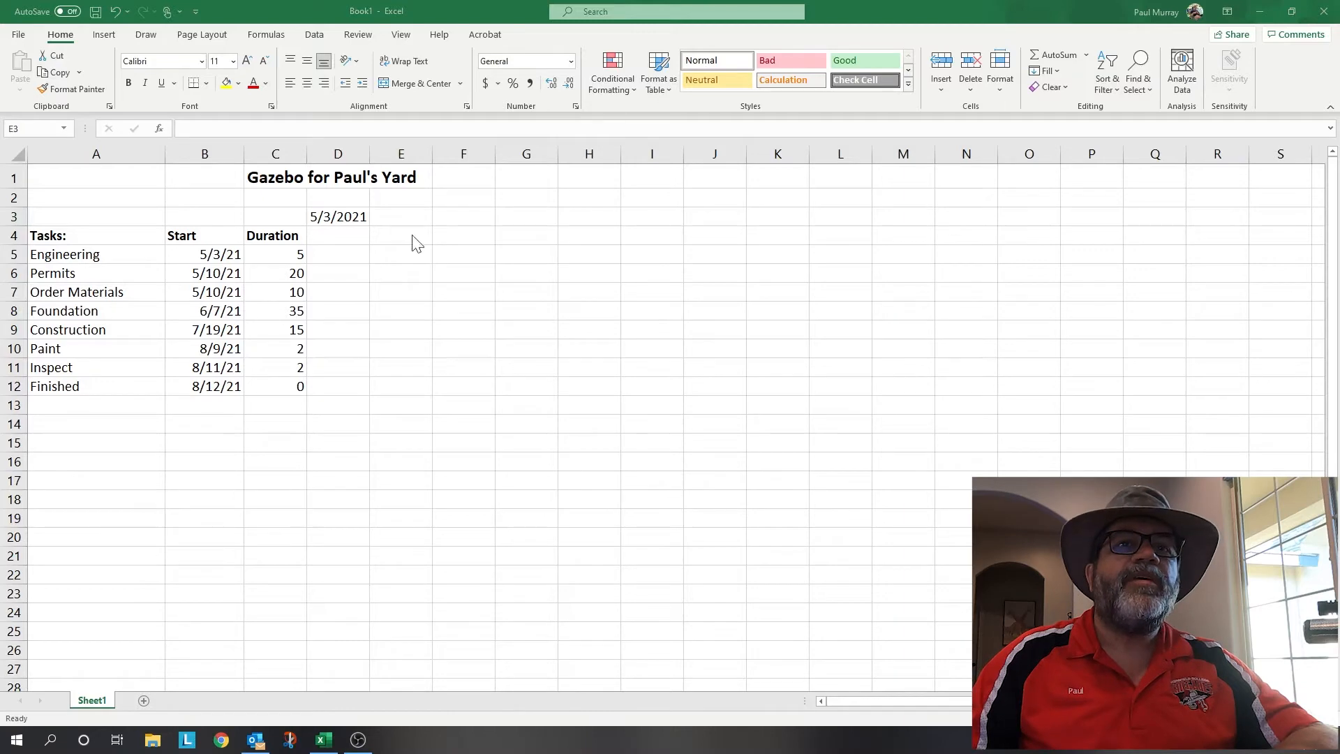
pyautogui.click(423, 216)
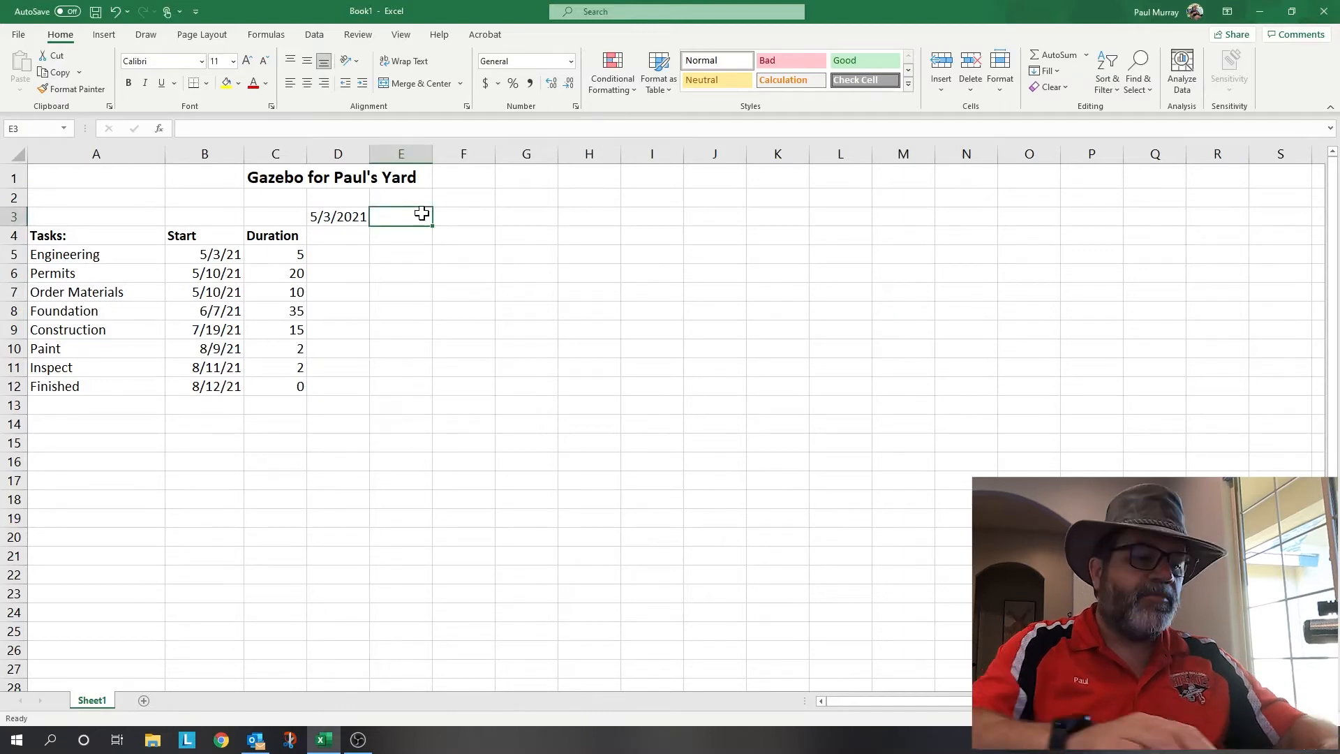
pyautogui.write('5/10/2021')
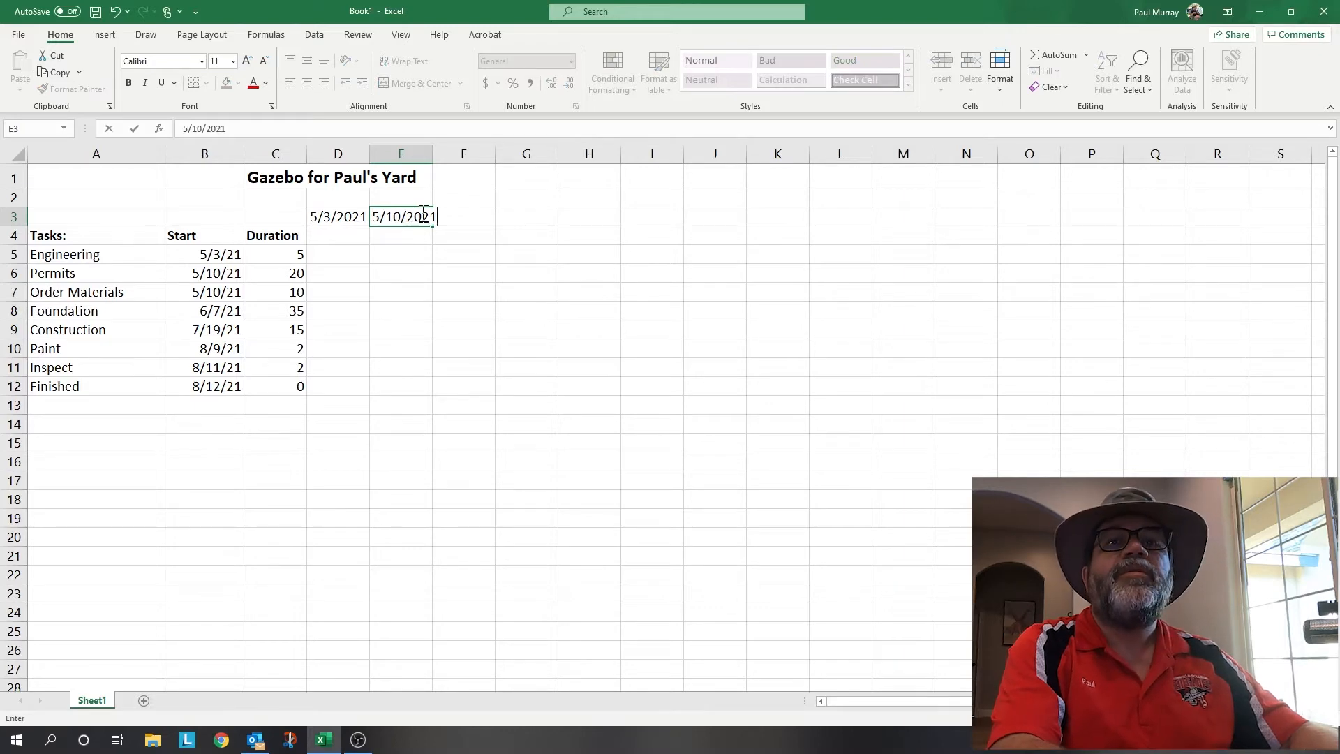
pyautogui.press('Return')
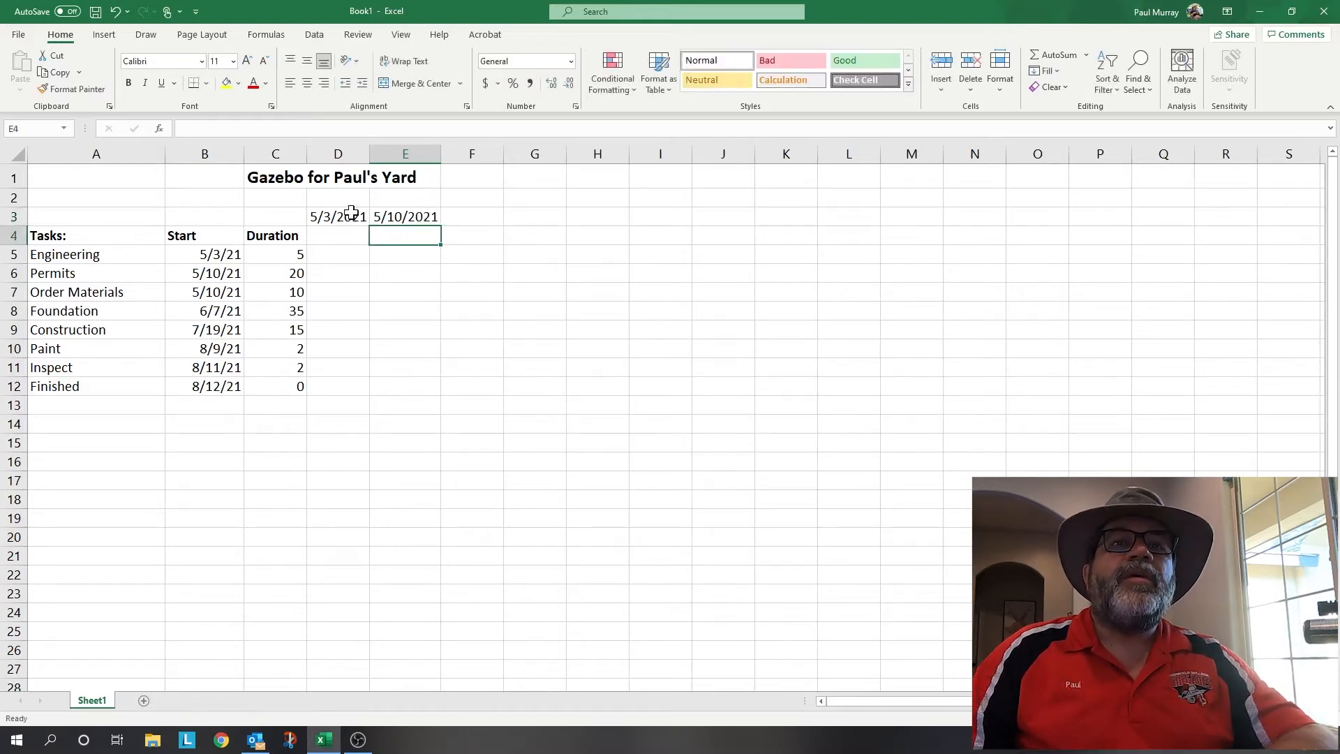
pyautogui.moveTo(342, 215); pyautogui.dragTo(395, 218)
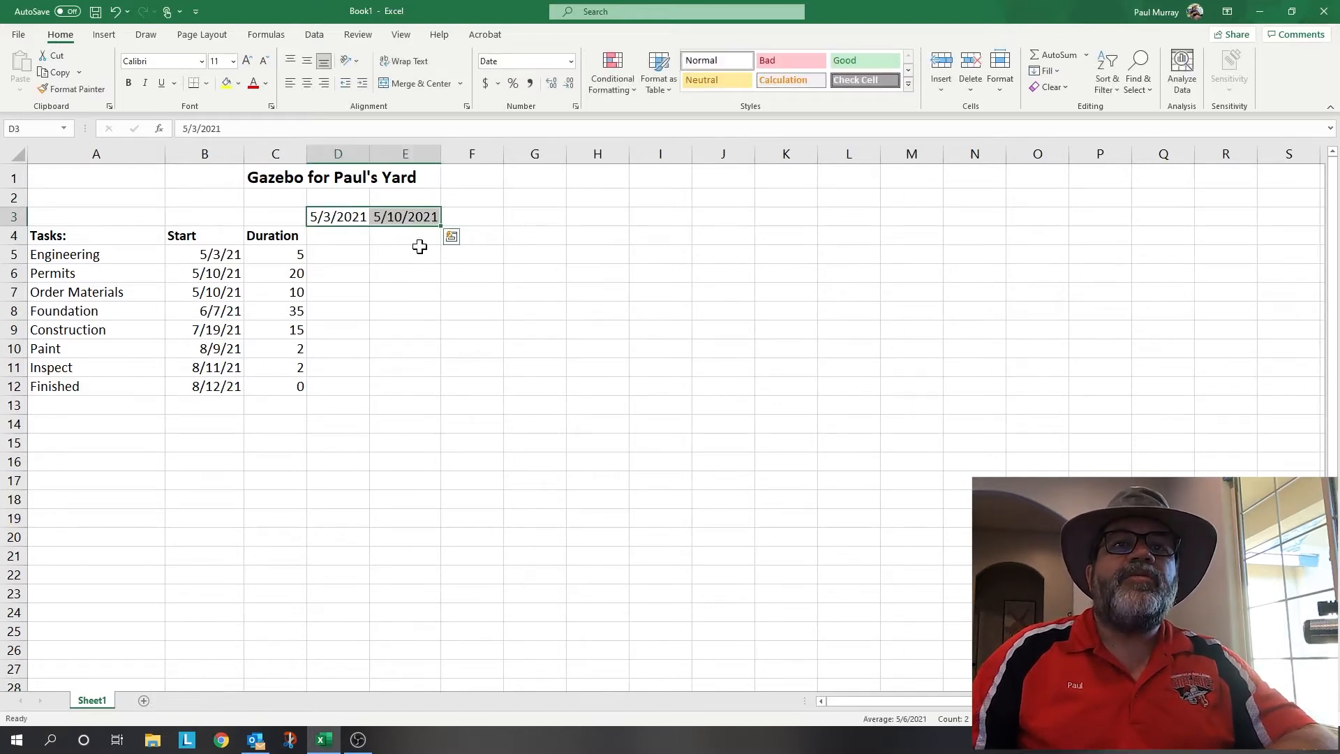
pyautogui.moveTo(440, 225); pyautogui.dragTo(924, 219)
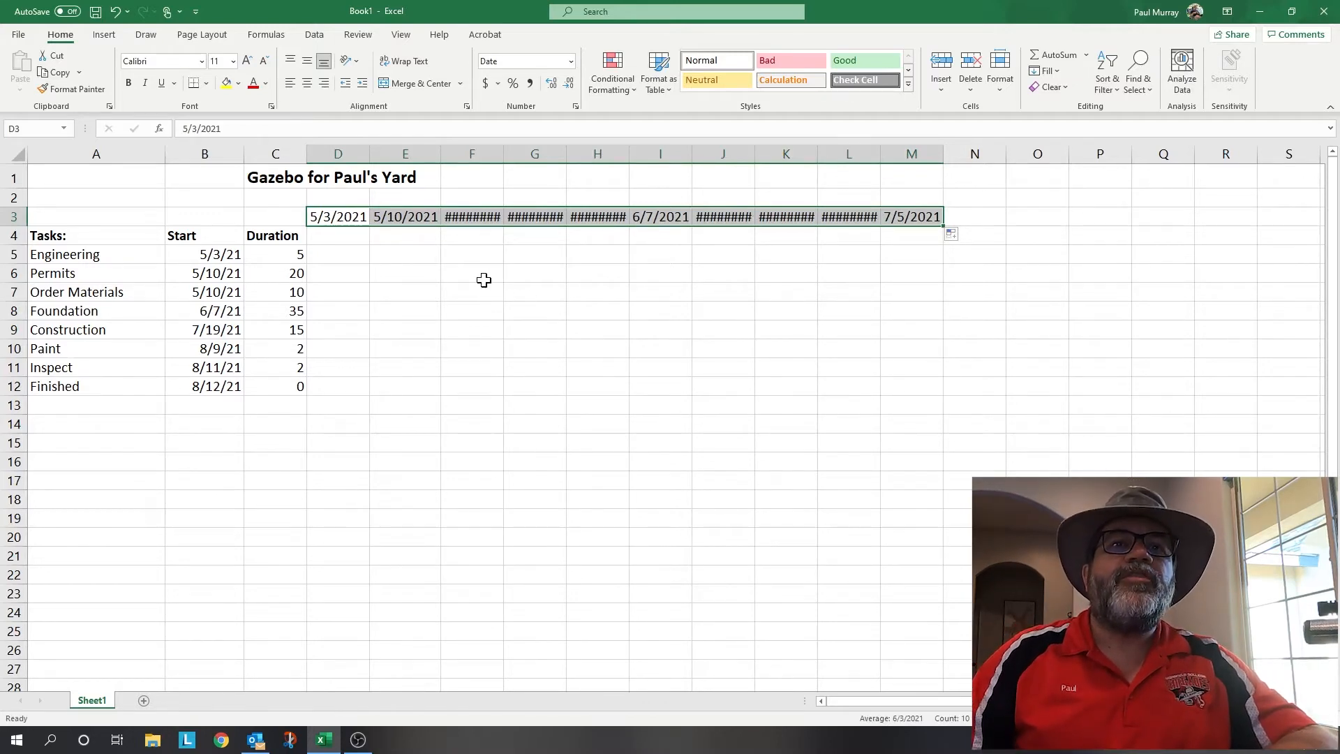
# - Undo the daily-date fill in row 3 and AutoFit columns D through M to show full dates
pyautogui.click(413, 250)
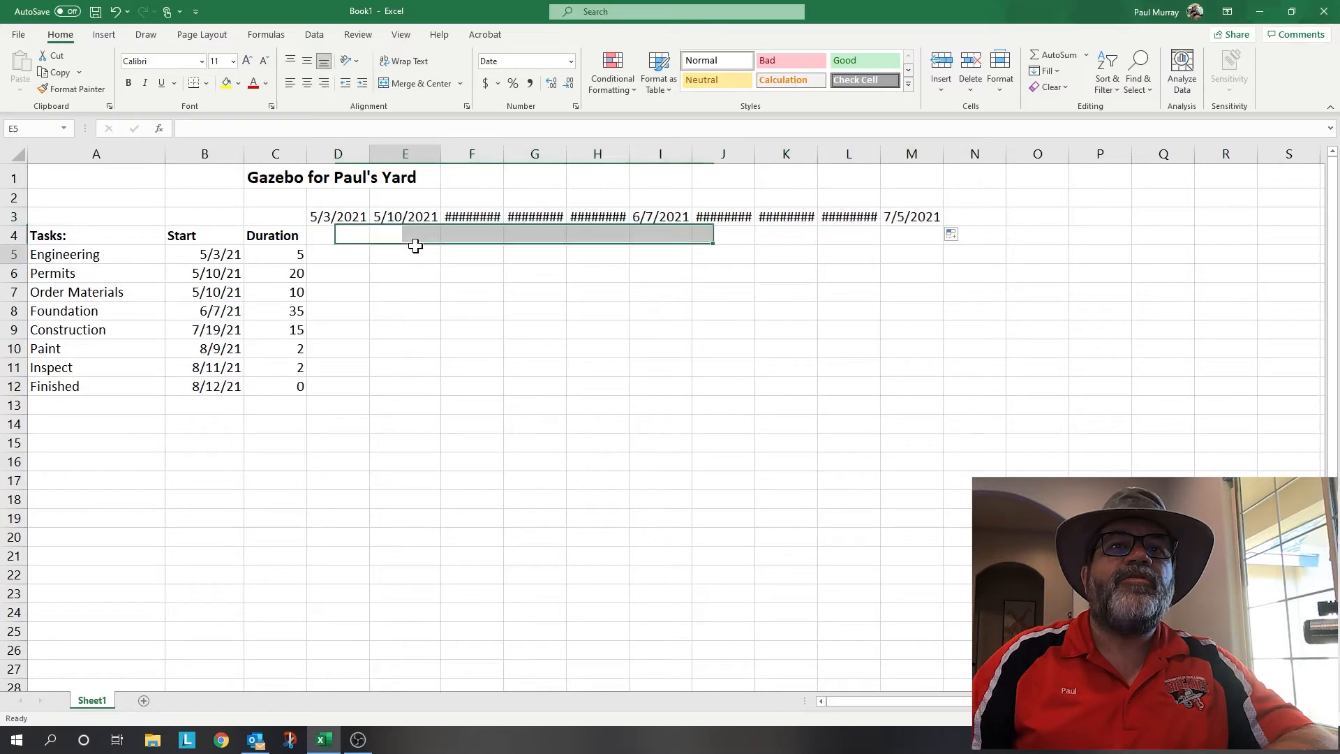
pyautogui.click(349, 214)
pyautogui.moveTo(371, 223); pyautogui.dragTo(963, 222)
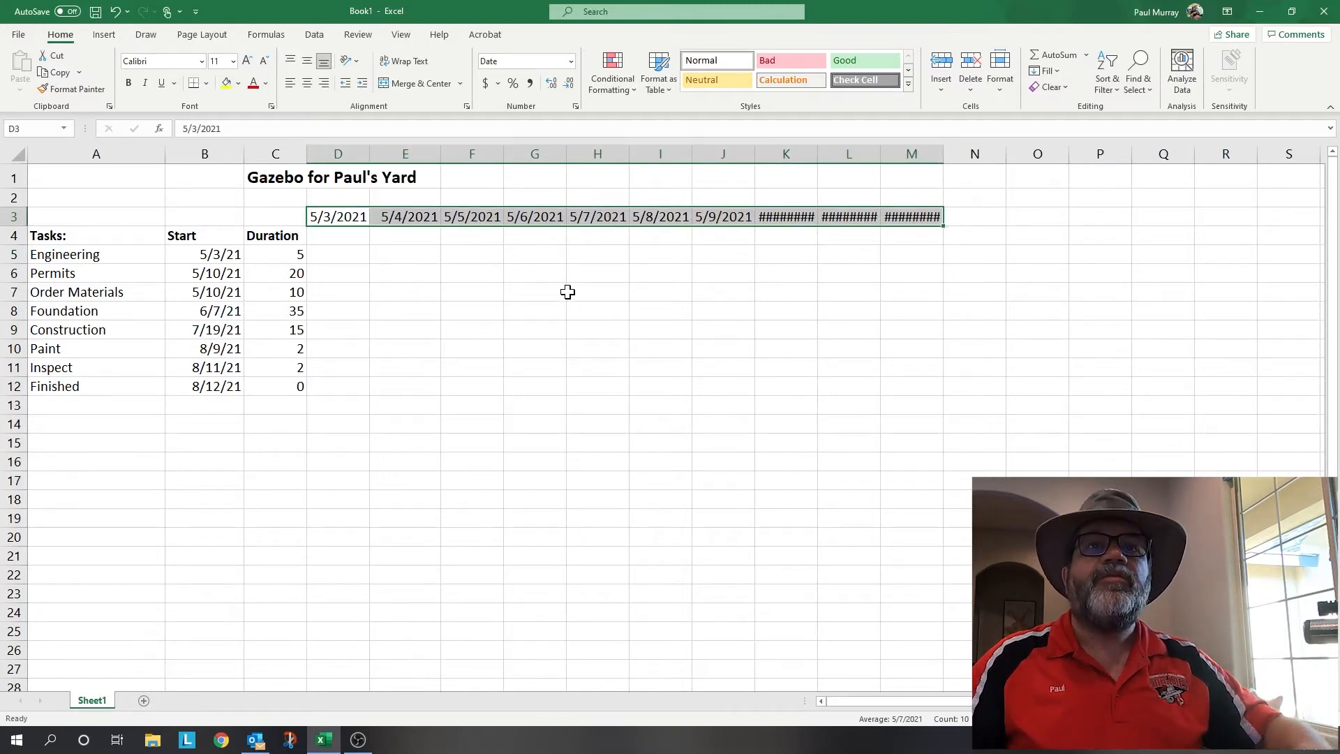
pyautogui.hotkey('ctrl', 'z')
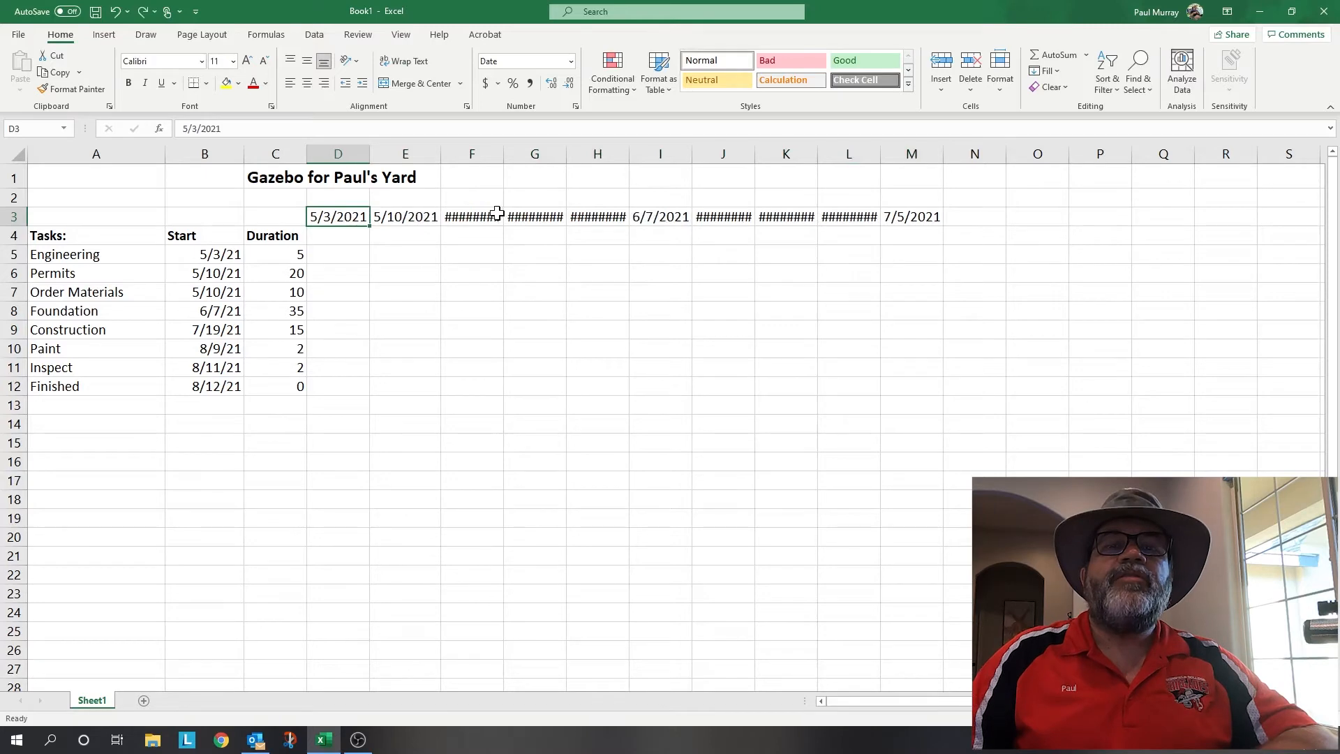
pyautogui.moveTo(347, 154); pyautogui.dragTo(922, 153)
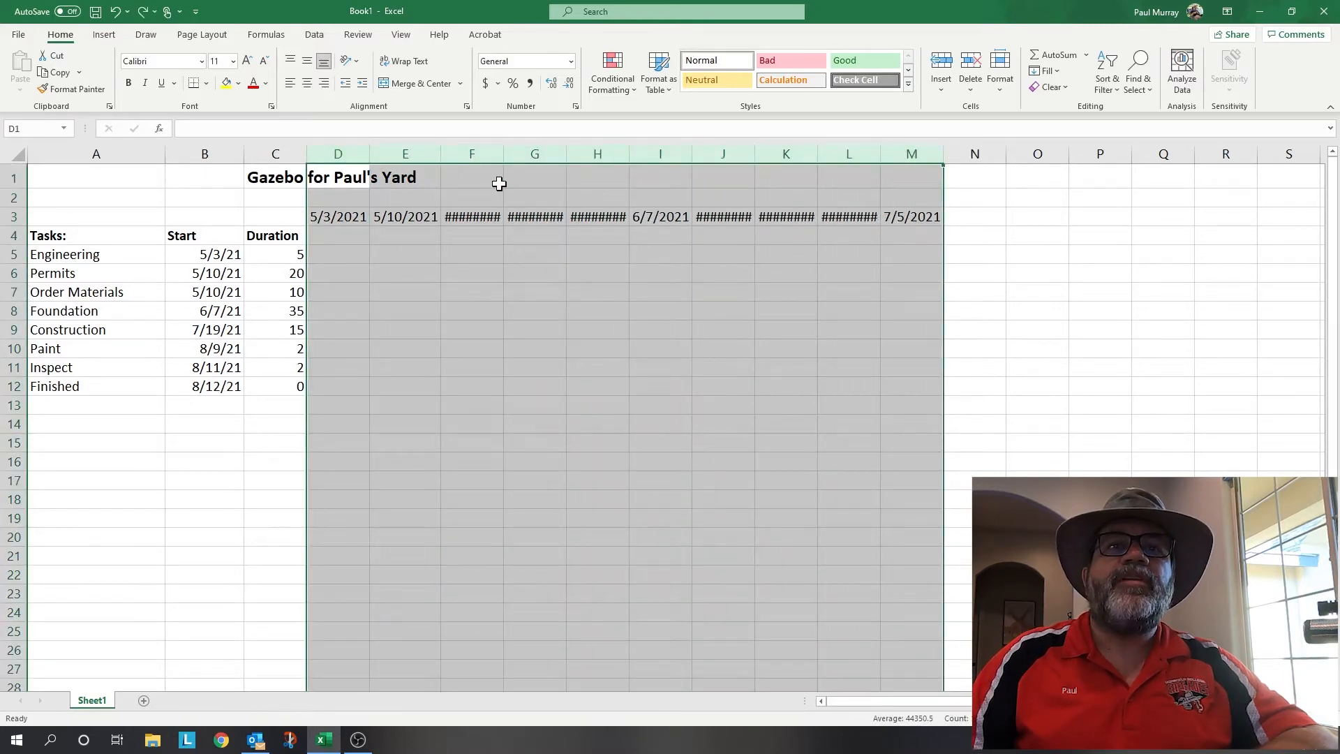
pyautogui.doubleClick(507, 154)
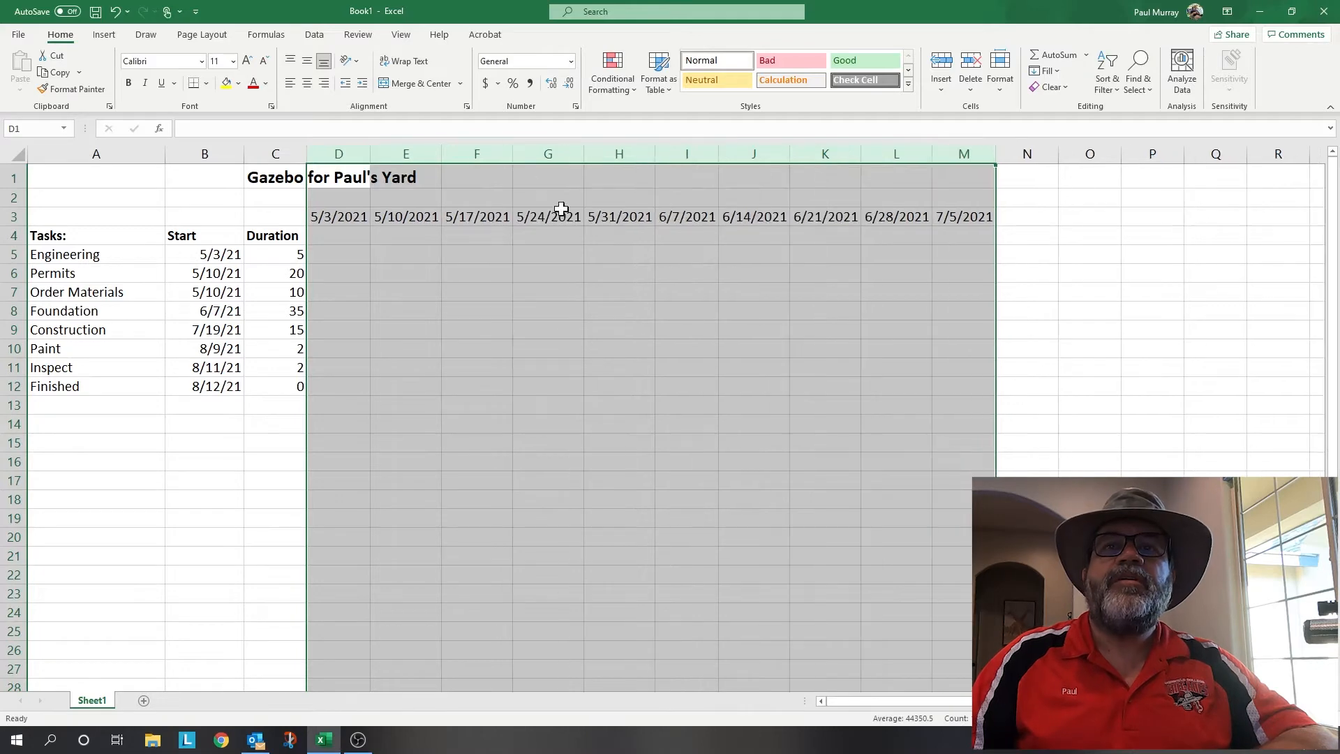
pyautogui.click(670, 276)
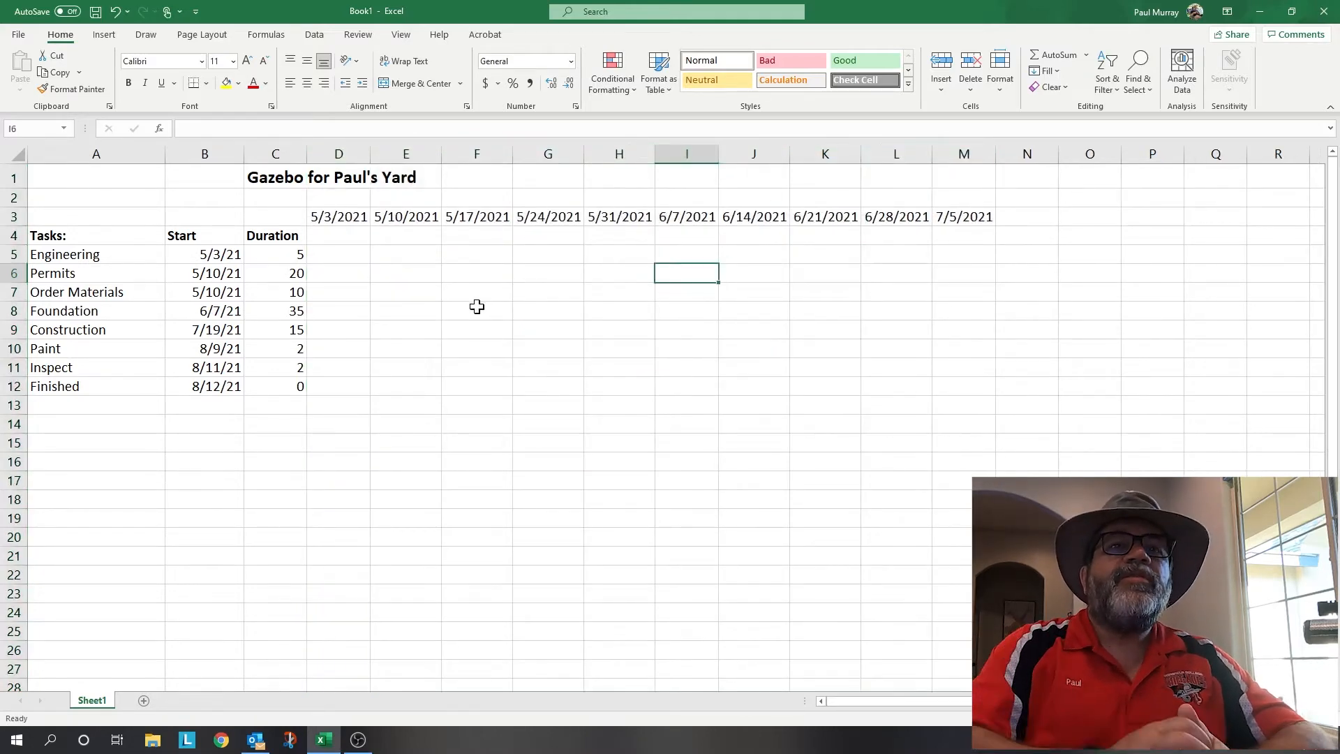
# - Fill Engineering's D5, Permits' E6:H6 and Order Materials' E7:F7 yellow
pyautogui.click(352, 252)
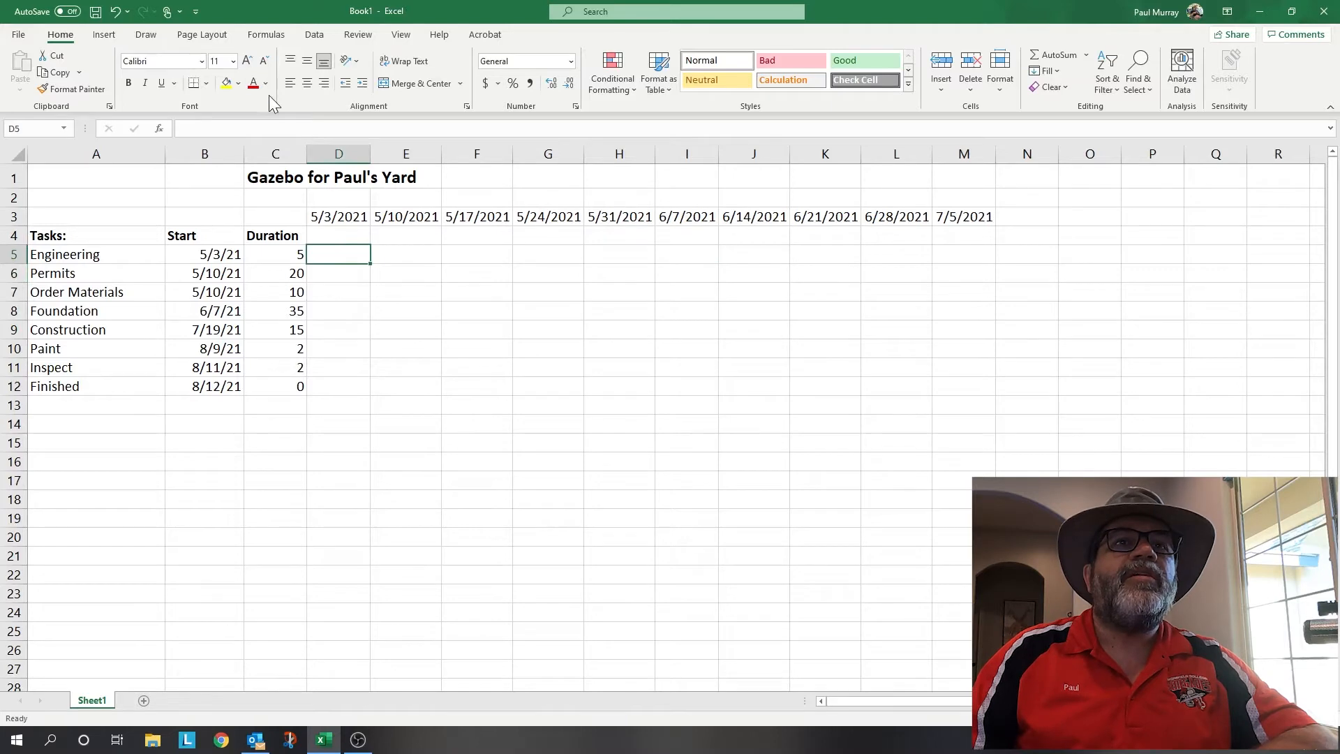
pyautogui.click(227, 84)
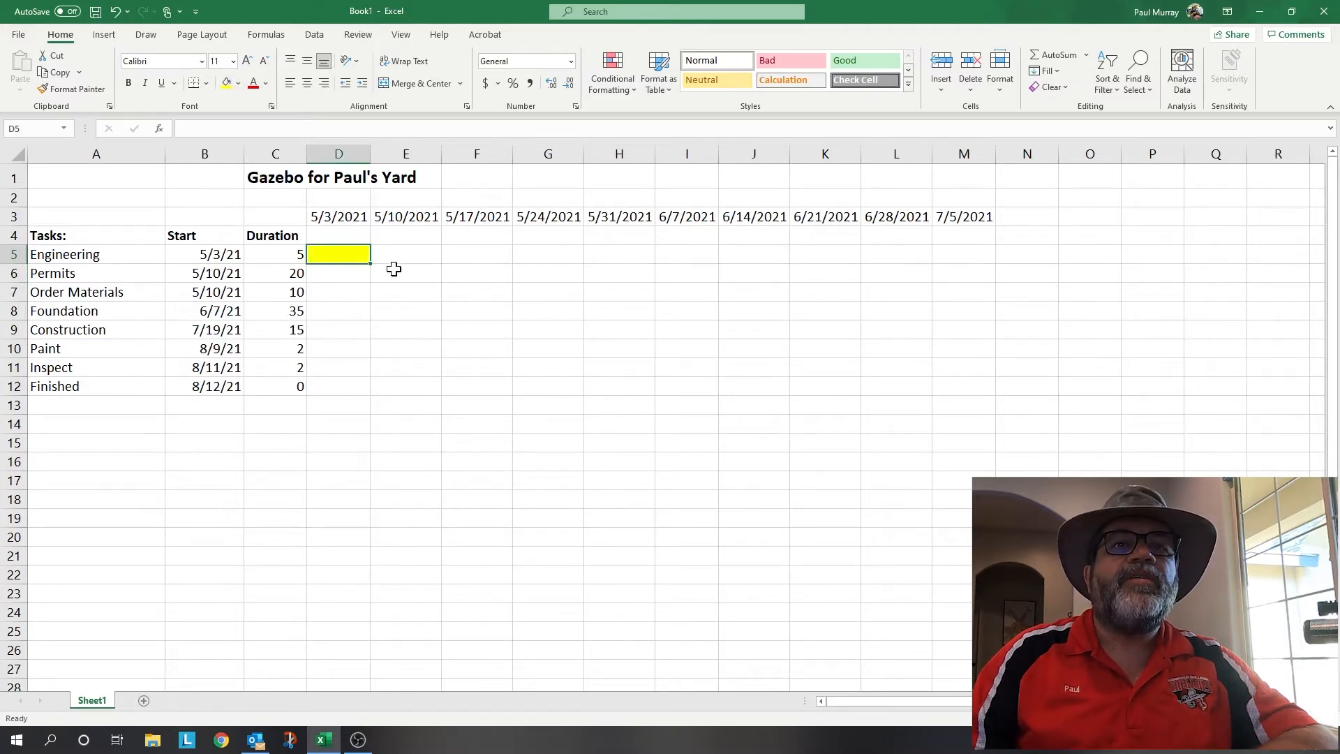
pyautogui.moveTo(417, 270); pyautogui.dragTo(602, 272)
pyautogui.click(227, 85)
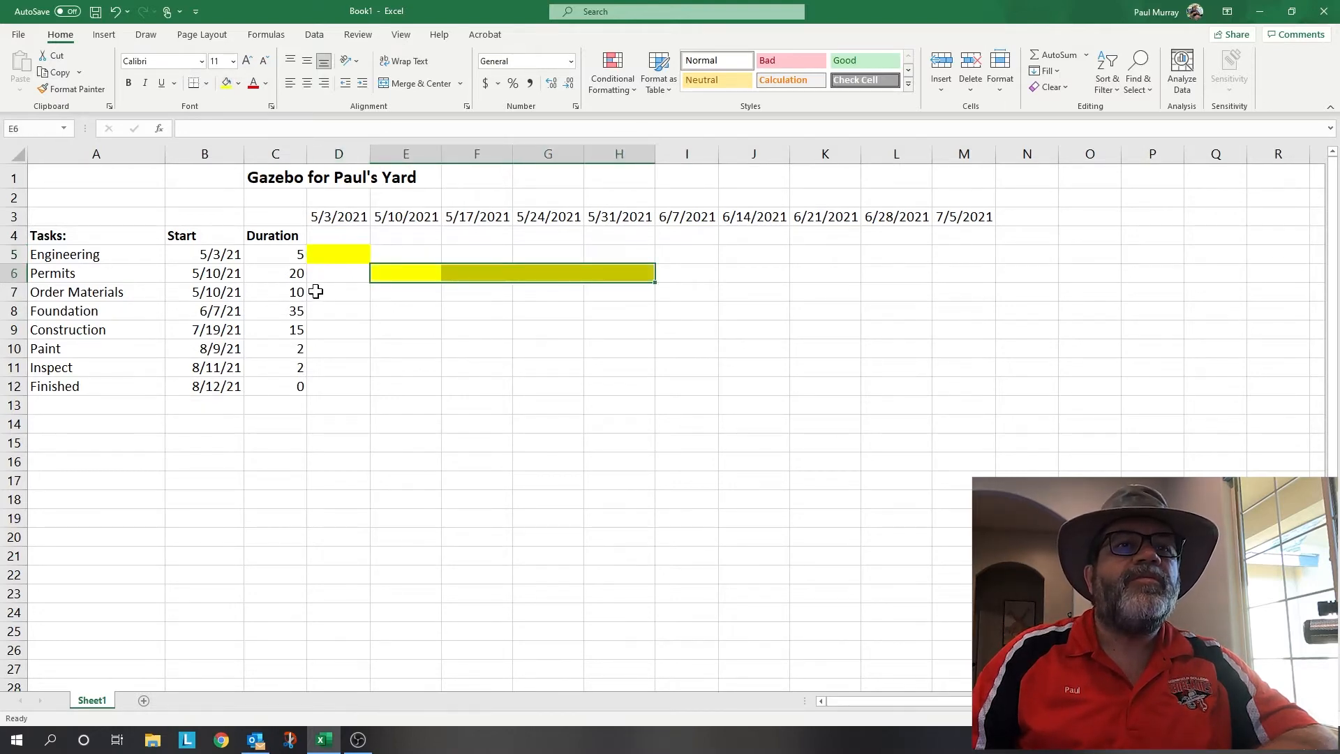
pyautogui.moveTo(412, 292); pyautogui.dragTo(449, 290)
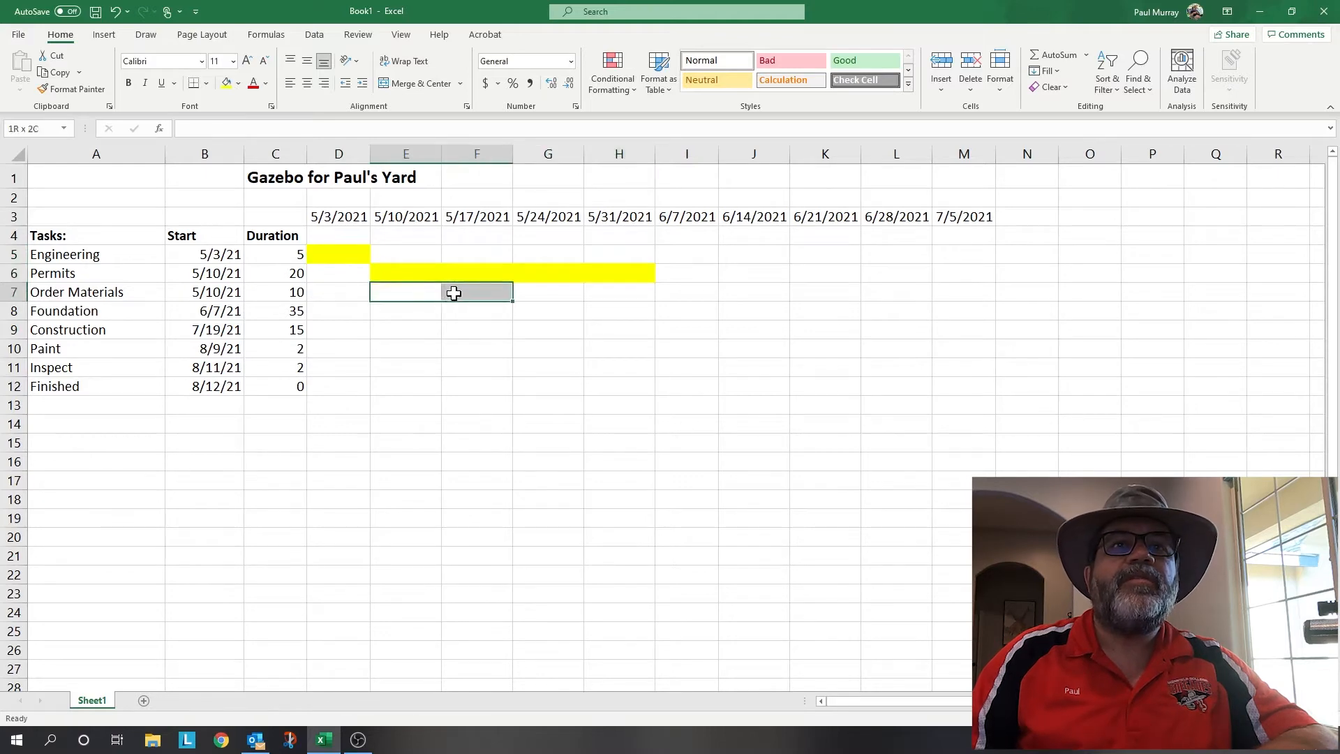
pyautogui.click(228, 85)
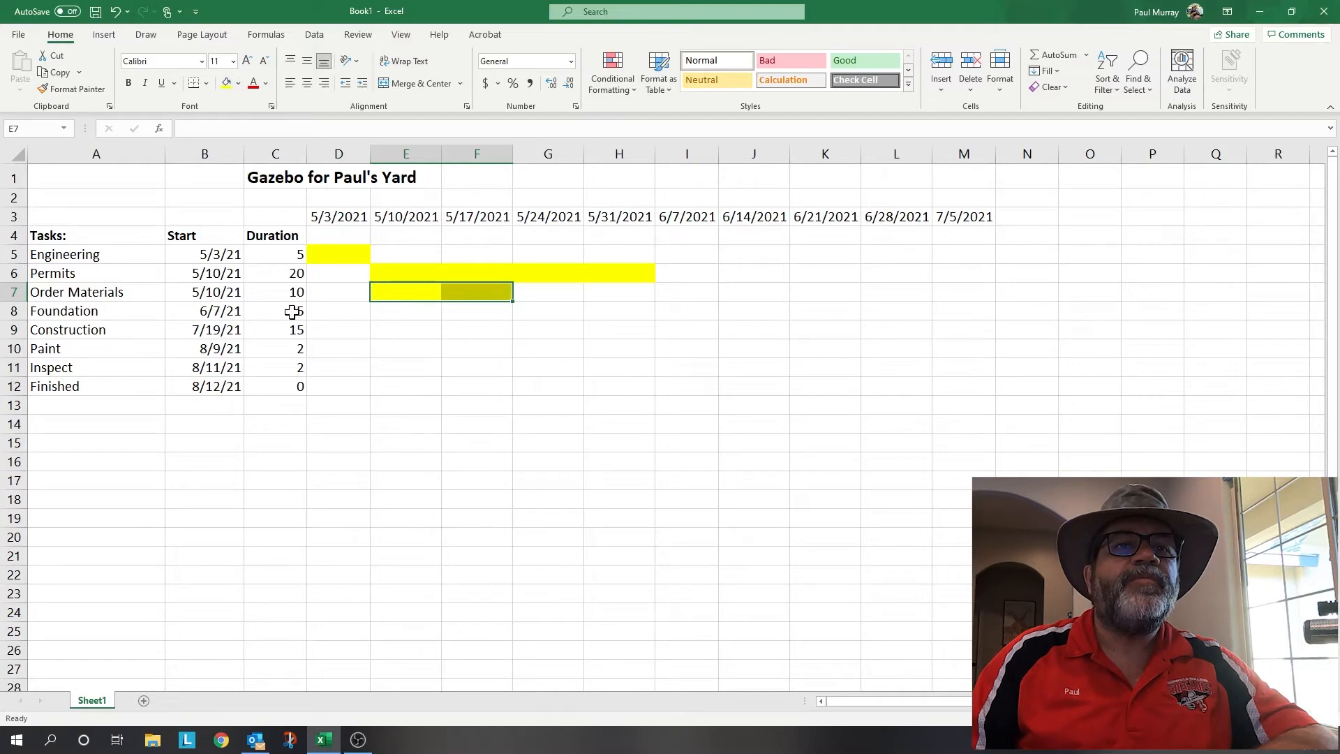
# - Fill the Foundation bar from the 6/7/2021 week through column O yellow, undoing a stray fill on its duration cell
pyautogui.click(217, 312)
pyautogui.click(296, 313)
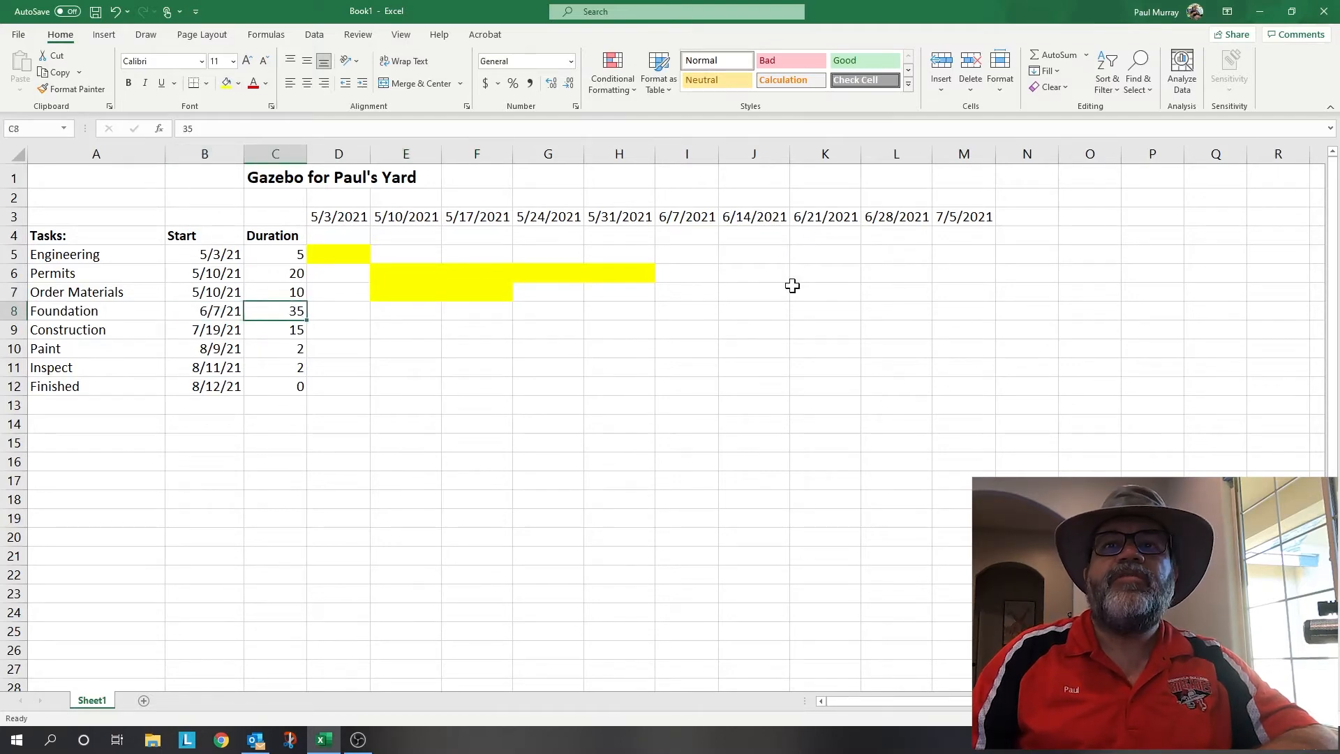
pyautogui.click(228, 82)
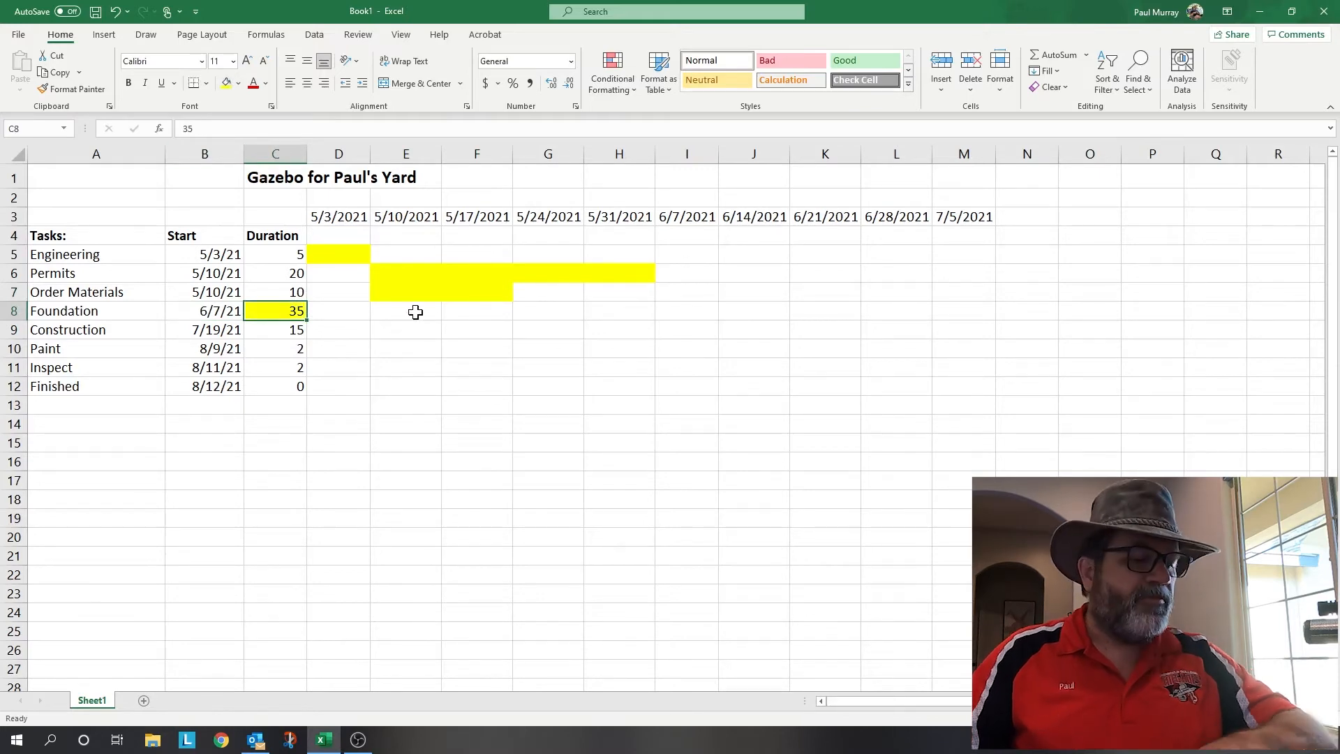
pyautogui.hotkey('ctrl', 'z')
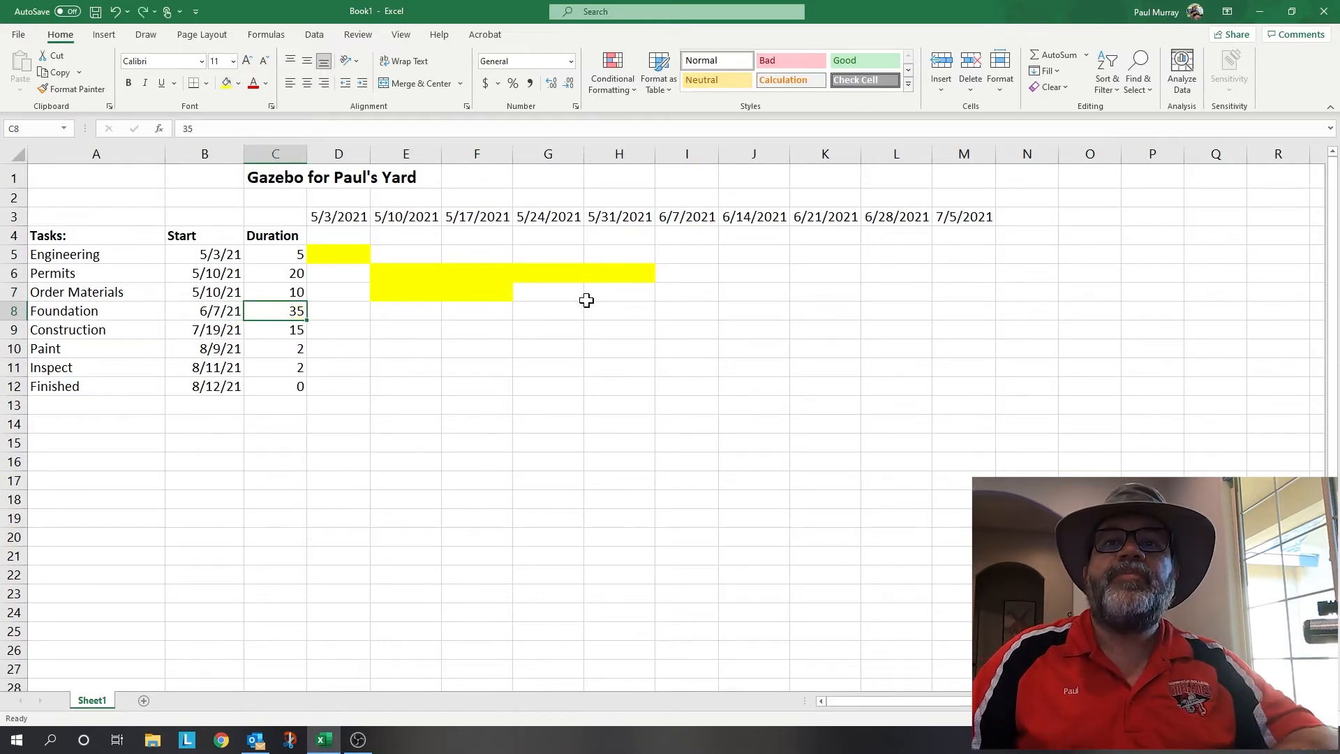
pyautogui.click(686, 307)
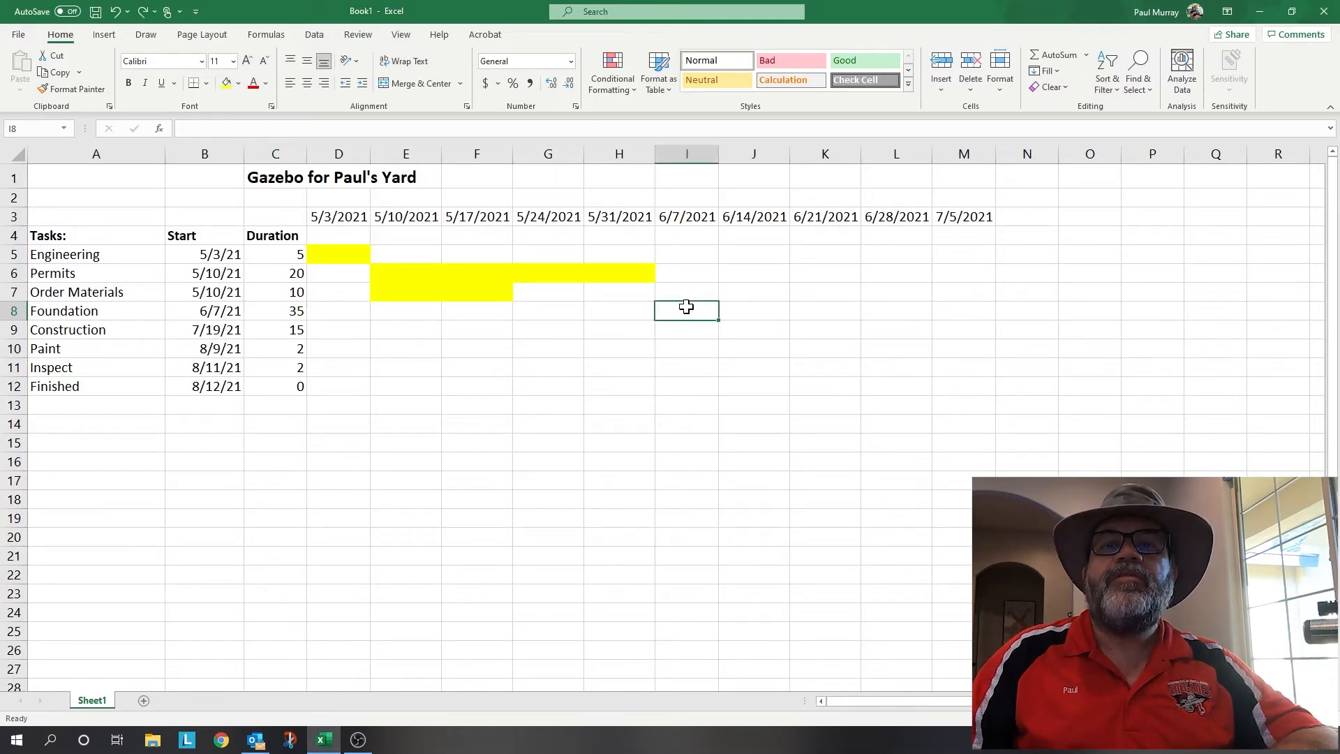
pyautogui.moveTo(689, 307); pyautogui.dragTo(1064, 301)
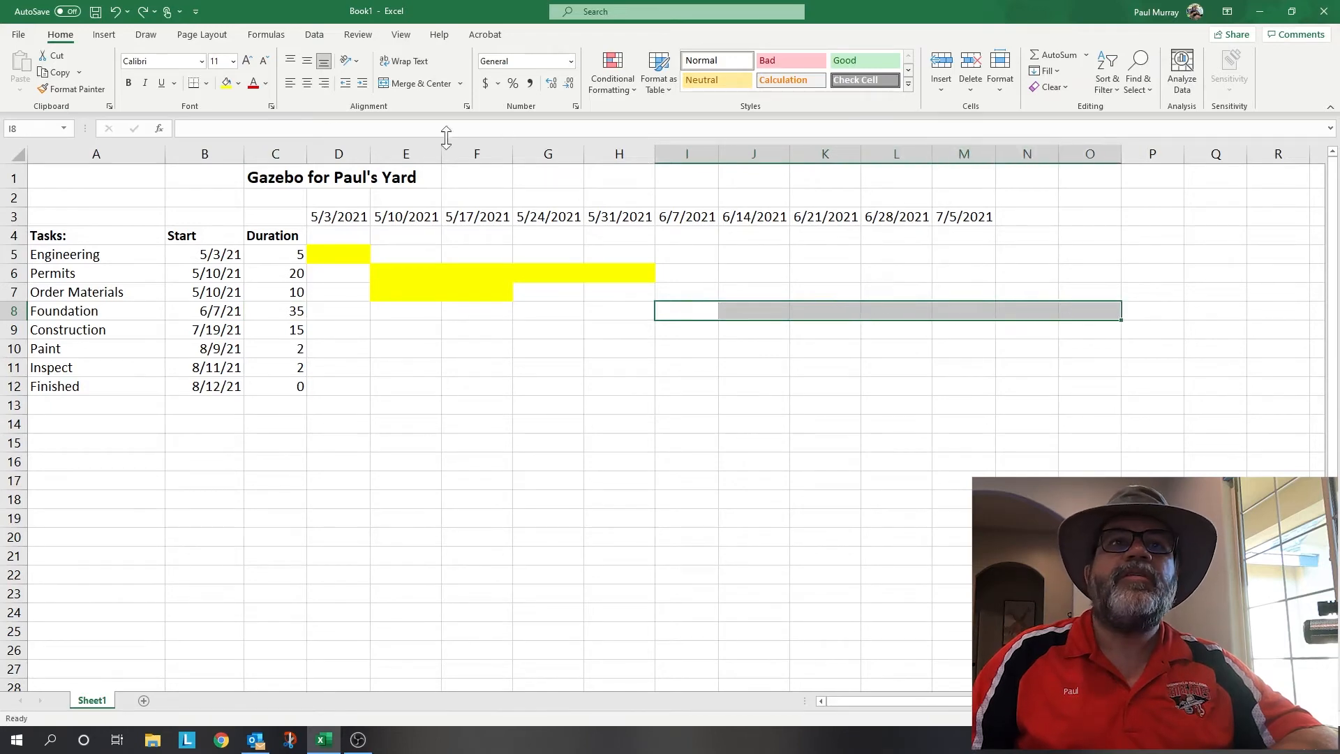
pyautogui.click(227, 83)
pyautogui.click(865, 402)
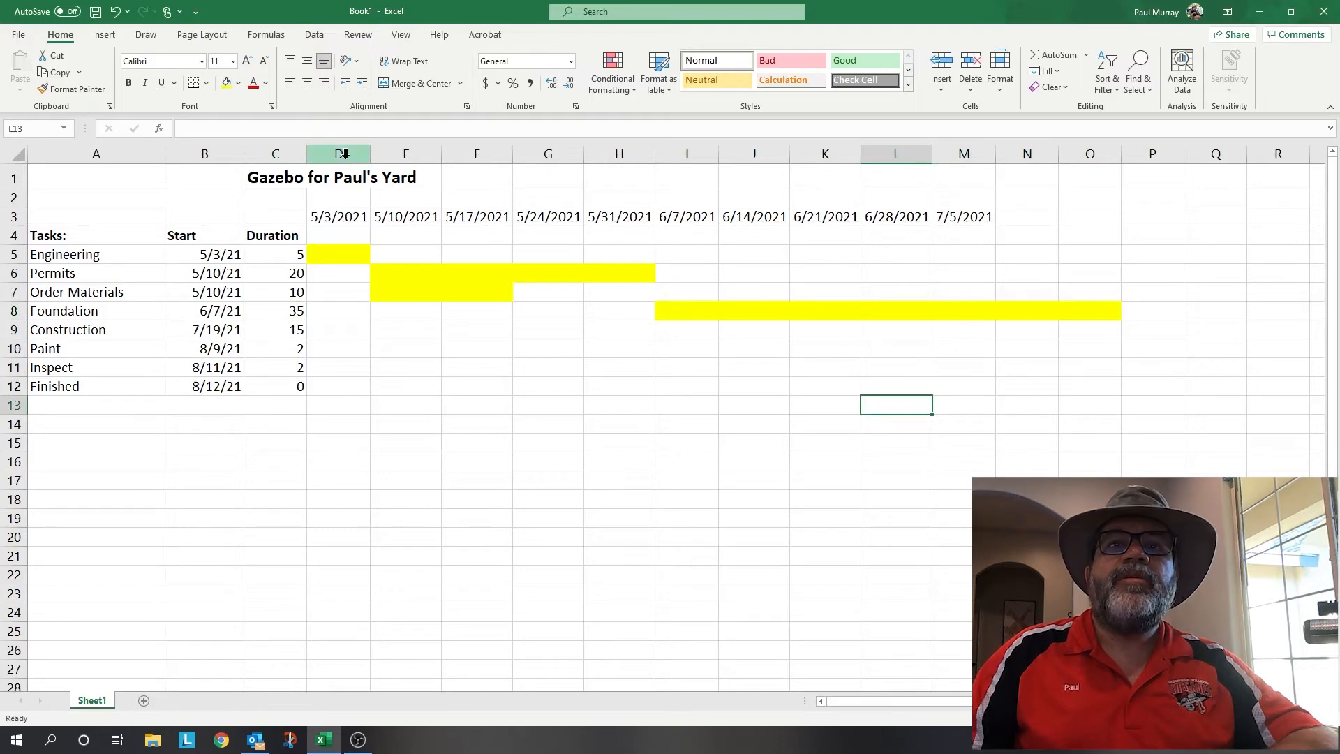
# - Continue the weekly dates to column AC and narrow columns D through AC to 3.64 width
pyautogui.moveTo(828, 214); pyautogui.dragTo(1124, 240)
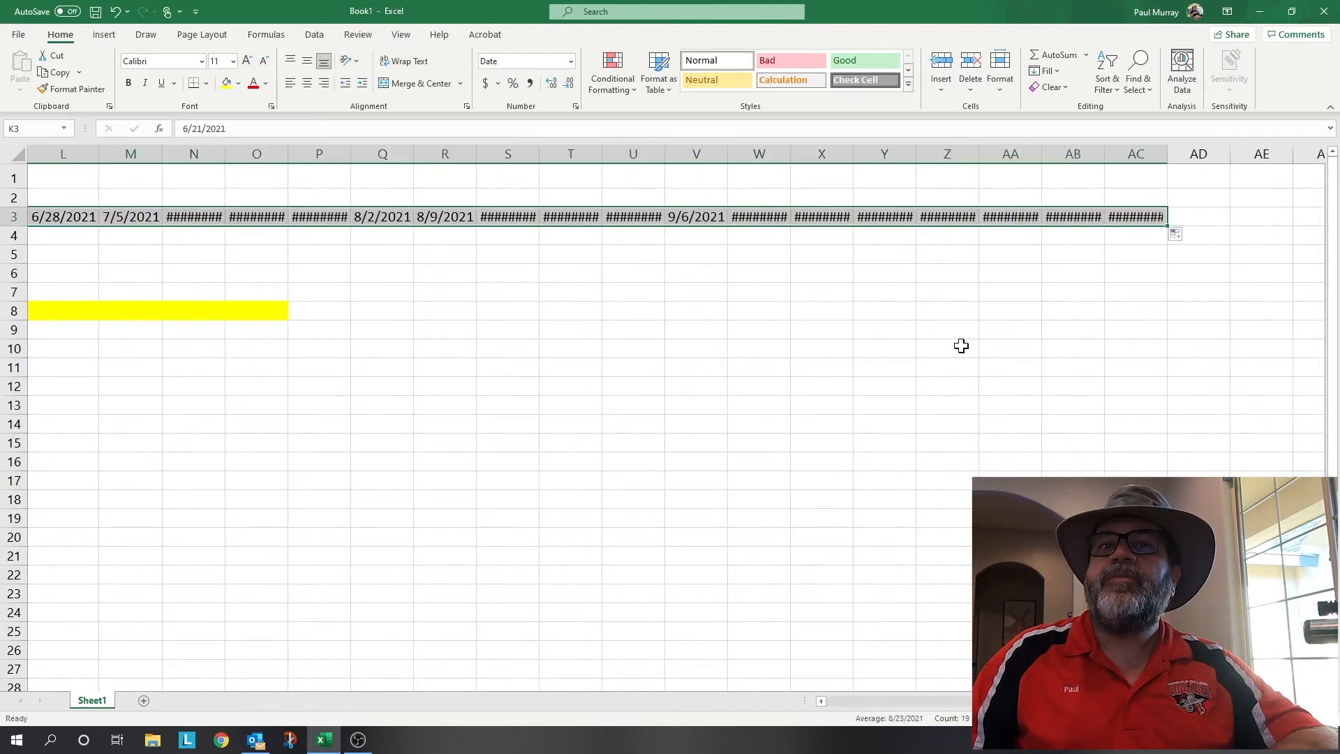
pyautogui.moveTo(1136, 153)
pyautogui.mouseDown()
pyautogui.moveTo(577, 188)
pyautogui.moveTo(31, 184)
pyautogui.moveTo(362, 158)
pyautogui.moveTo(339, 155)
pyautogui.mouseUp()
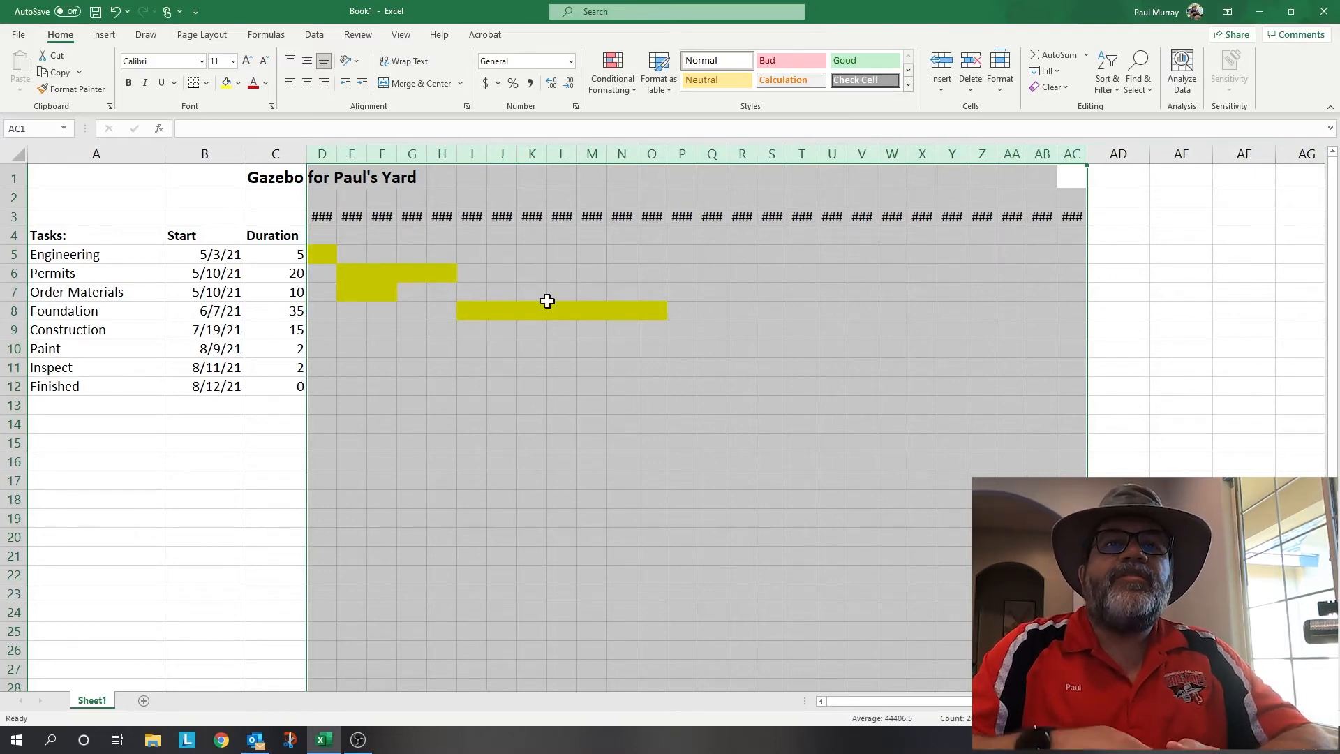
# - Format the D3:AC3 date headers as short 3/14 month/day dates at 9 pt
pyautogui.click(333, 213)
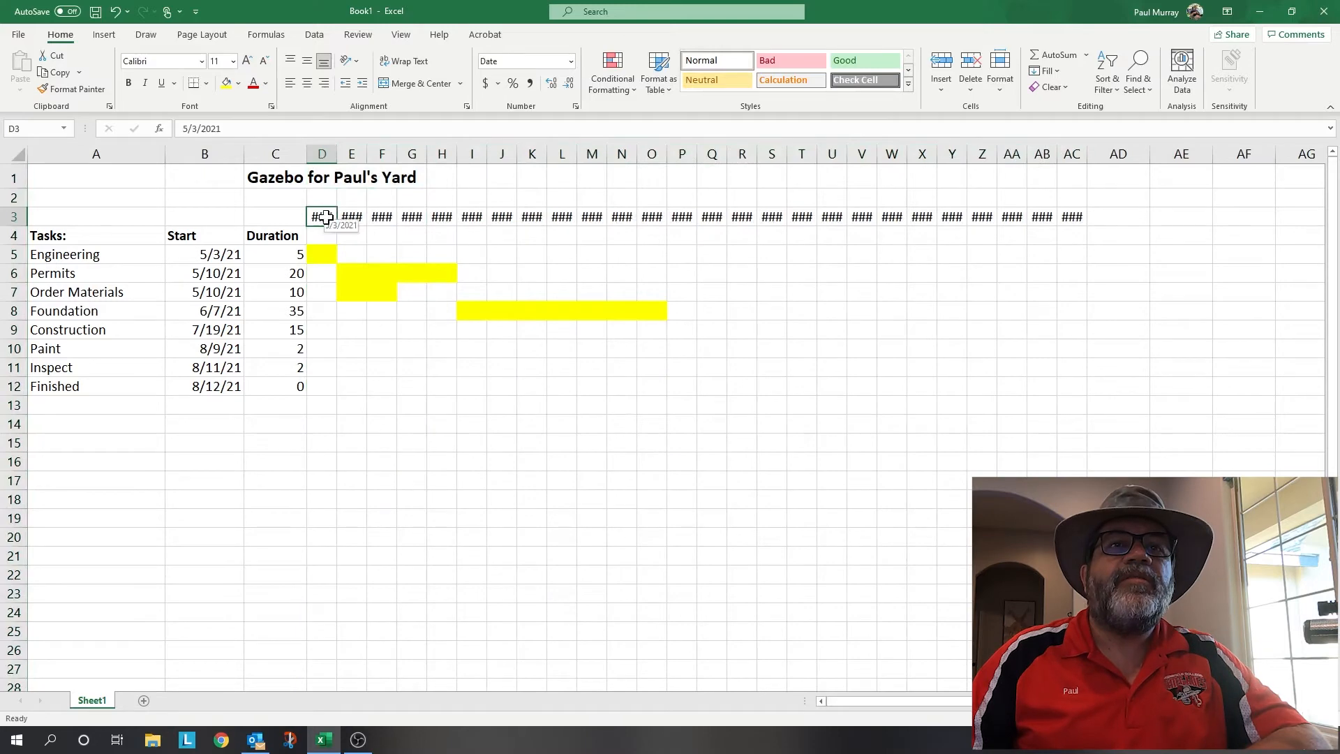
pyautogui.moveTo(326, 217); pyautogui.dragTo(1075, 217)
pyautogui.click(263, 62)
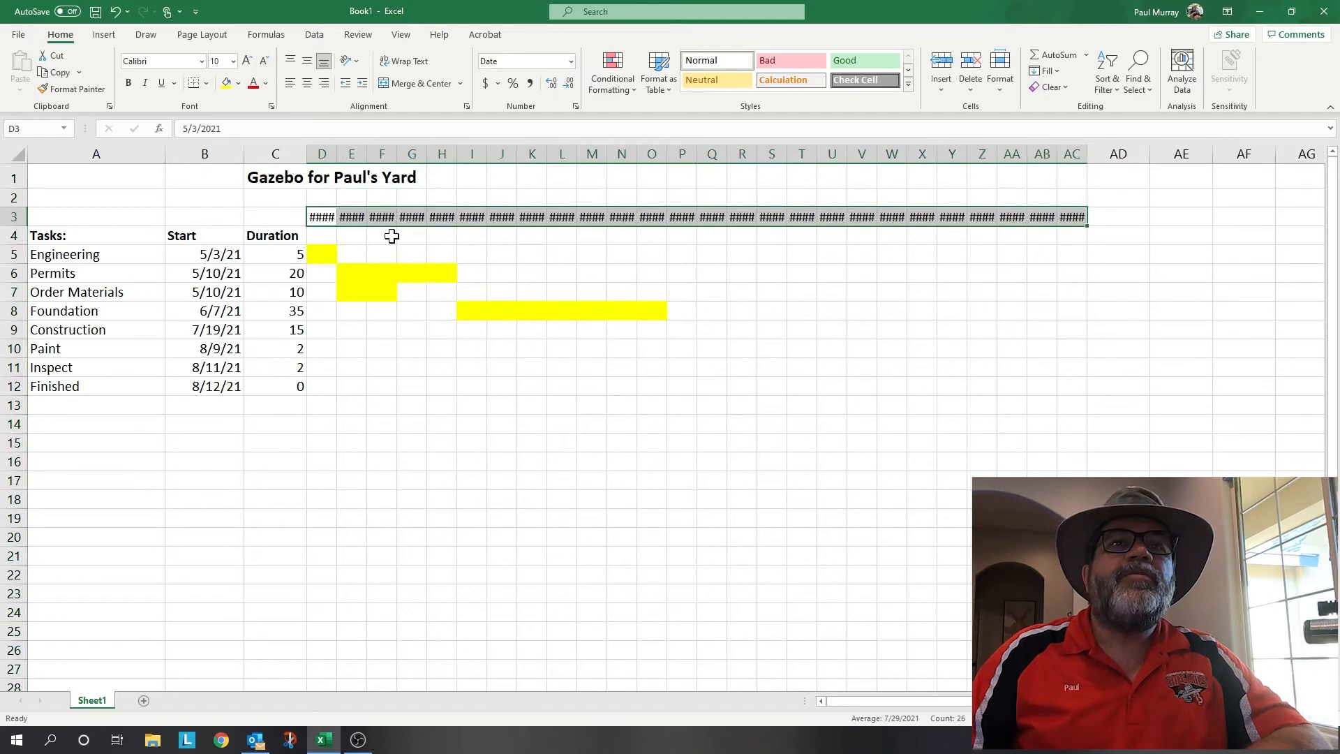
pyautogui.rightClick(379, 218)
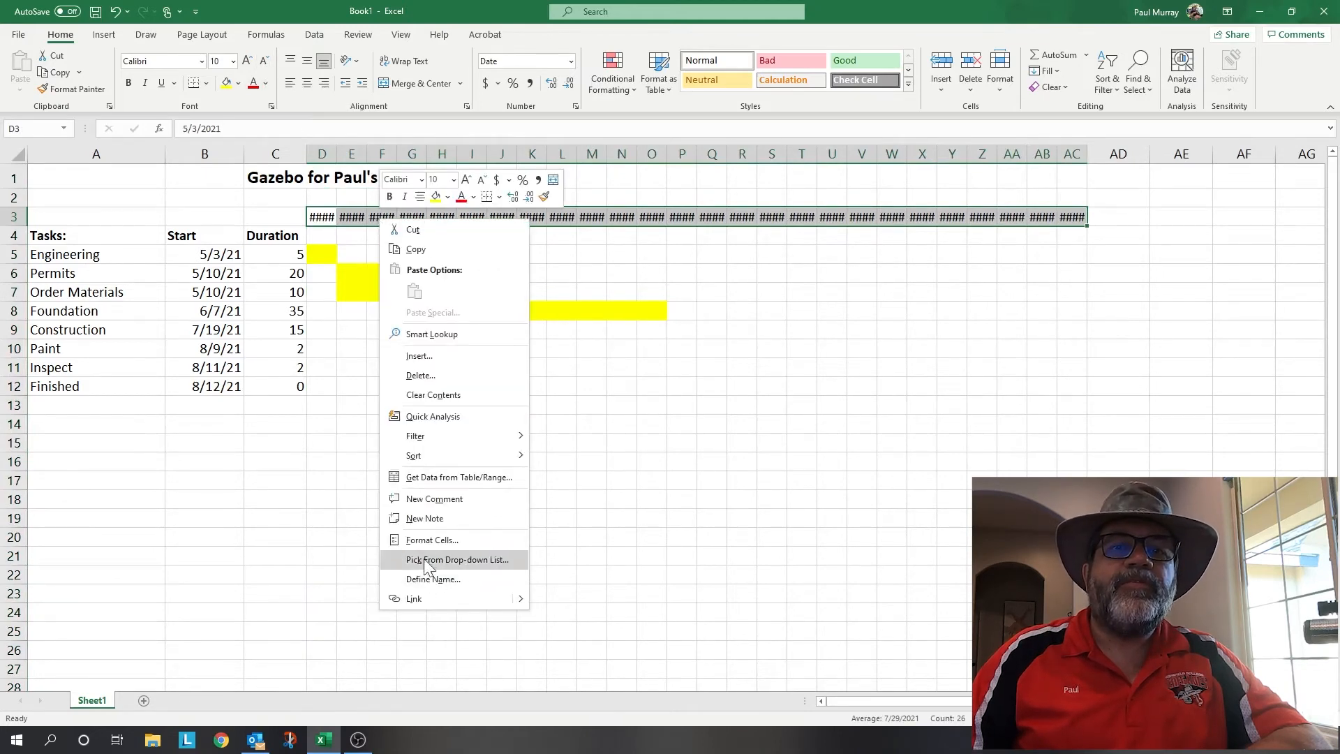
pyautogui.click(432, 540)
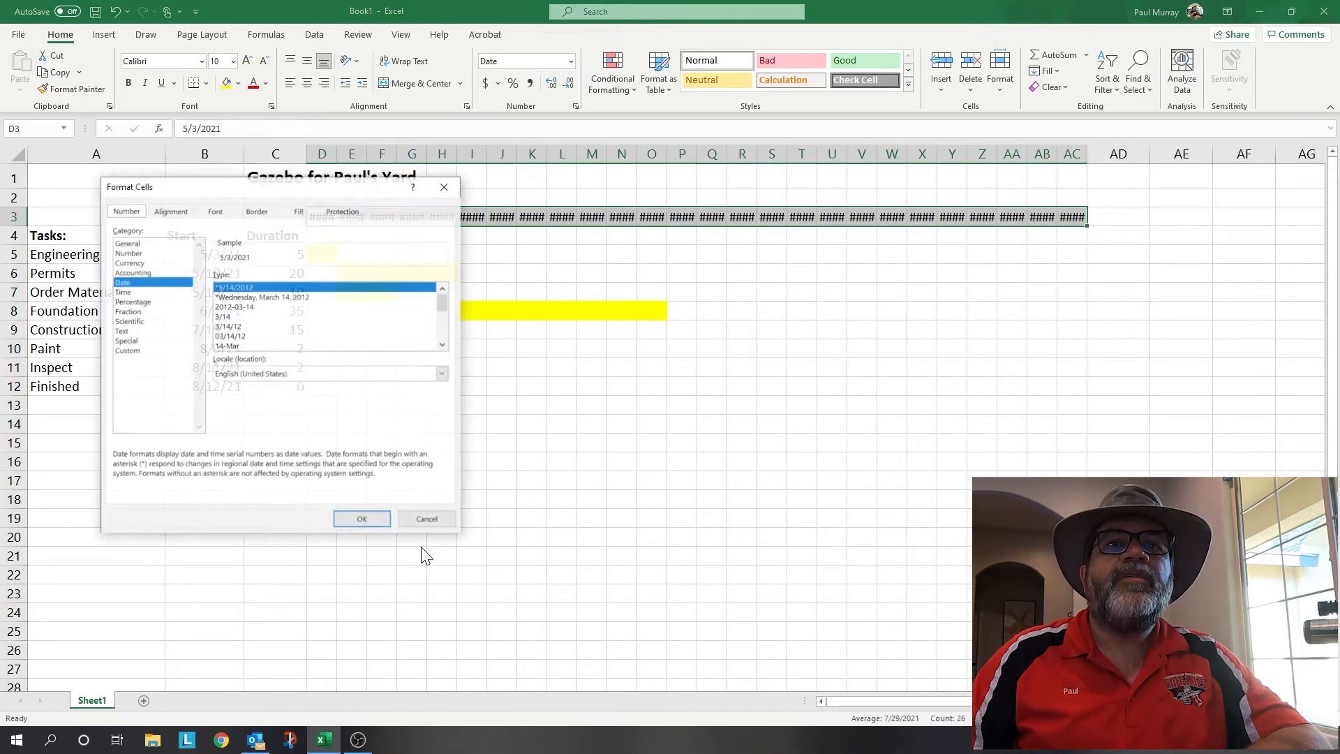
pyautogui.click(231, 315)
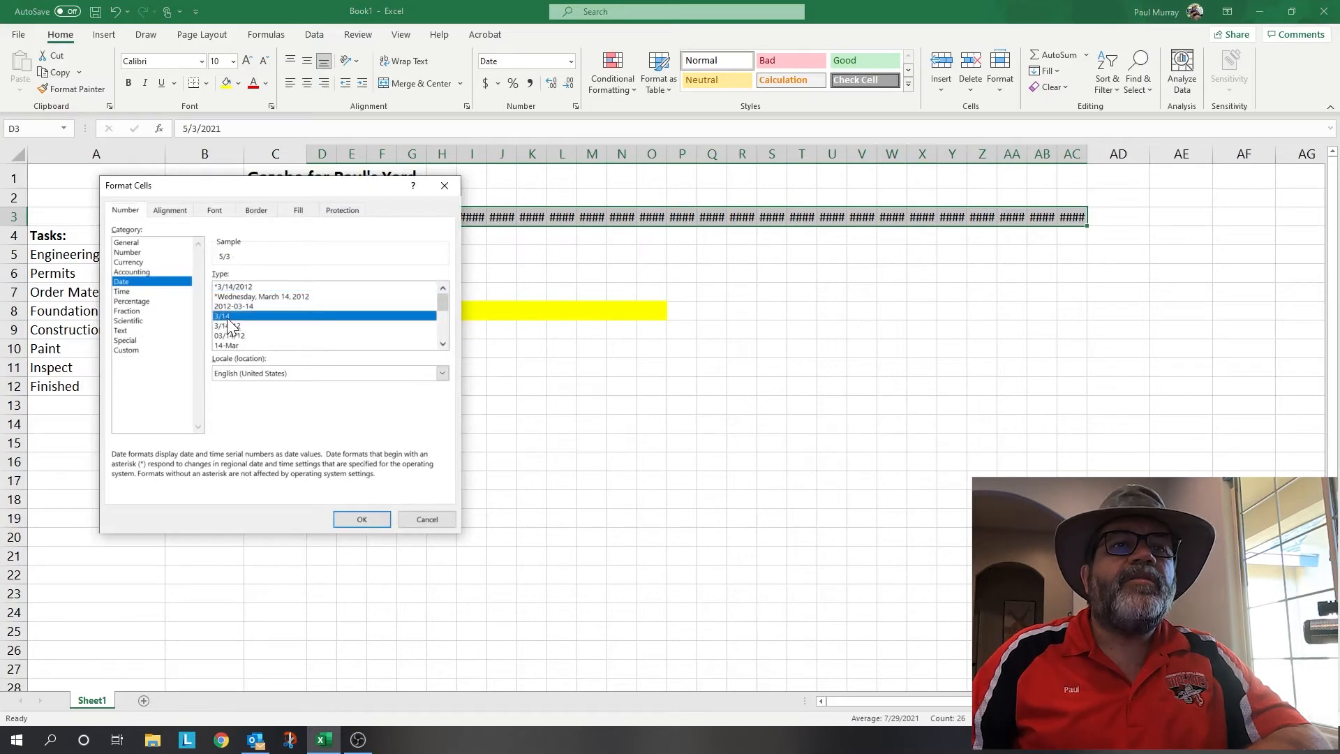
pyautogui.click(363, 520)
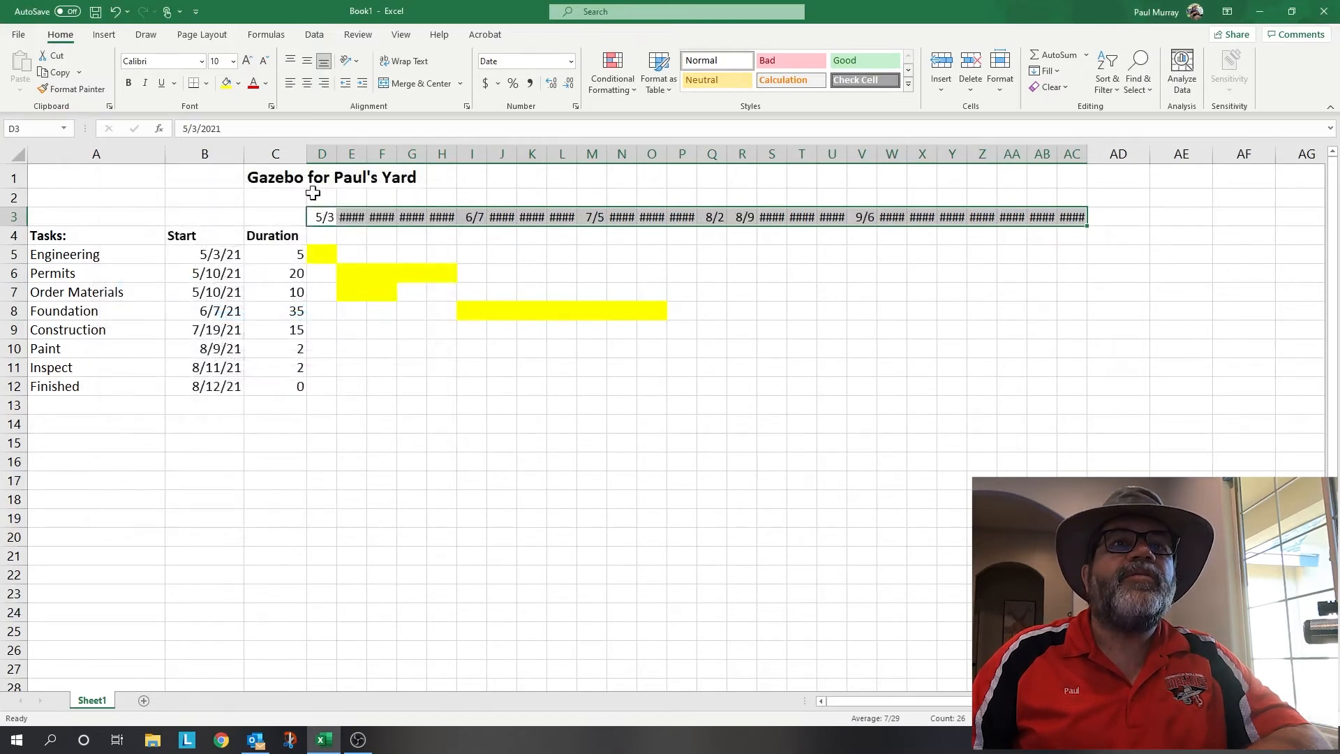
pyautogui.click(264, 60)
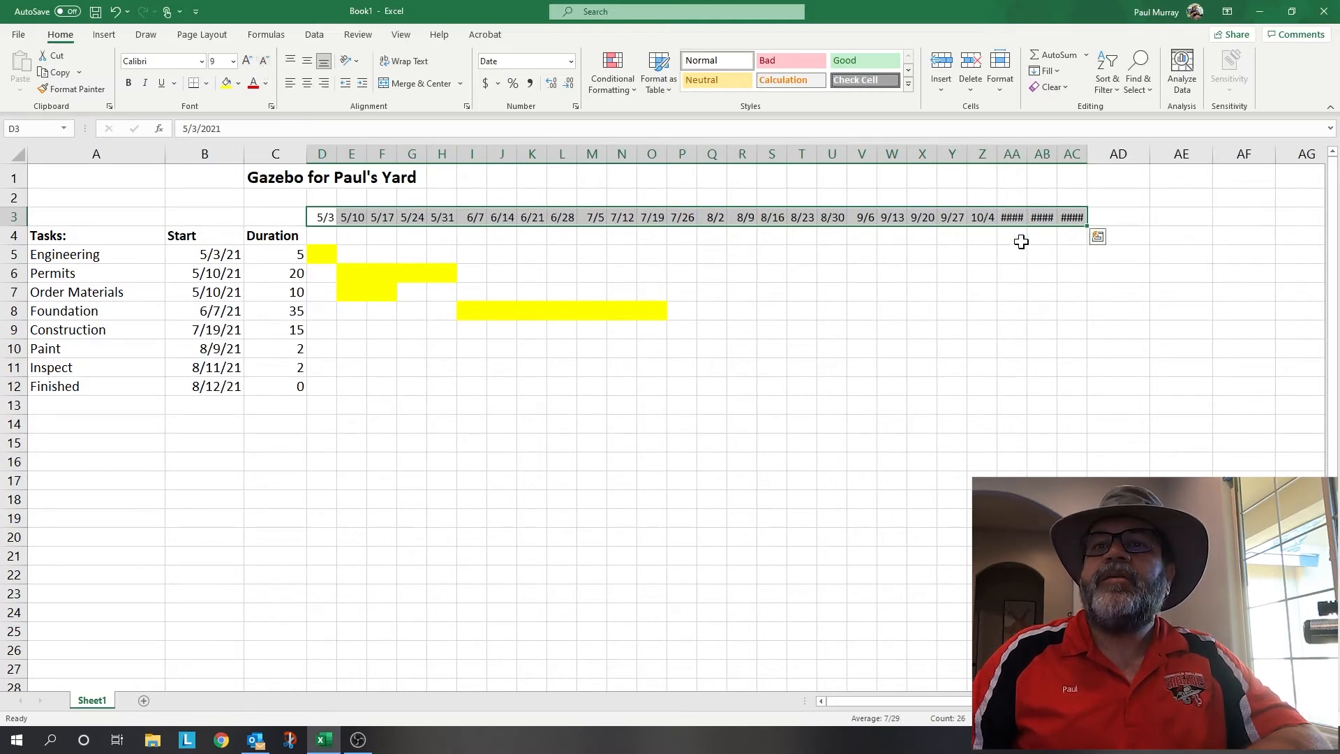
# - Shrink the date headers to 8 pt and fill Construction's O9:Q9 weeks yellow
pyautogui.click(265, 60)
pyautogui.click(974, 288)
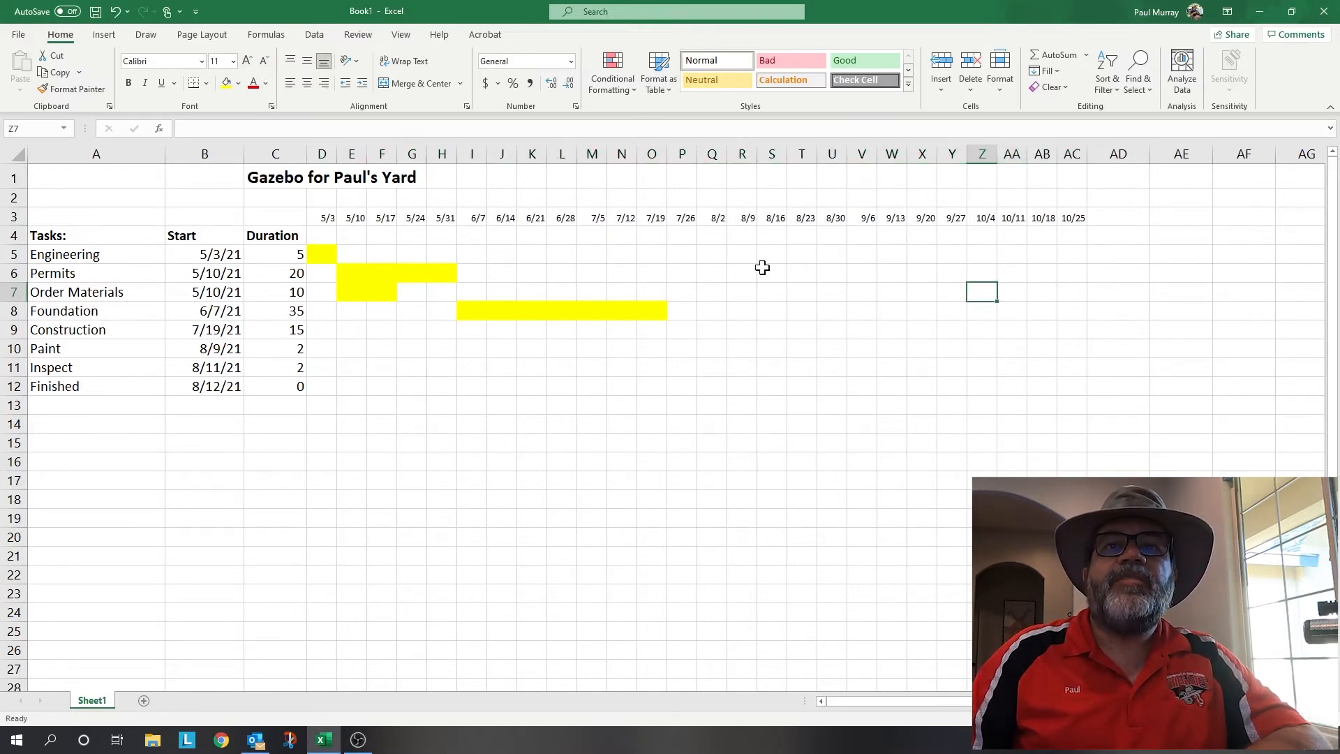
pyautogui.moveTo(659, 331); pyautogui.dragTo(719, 332)
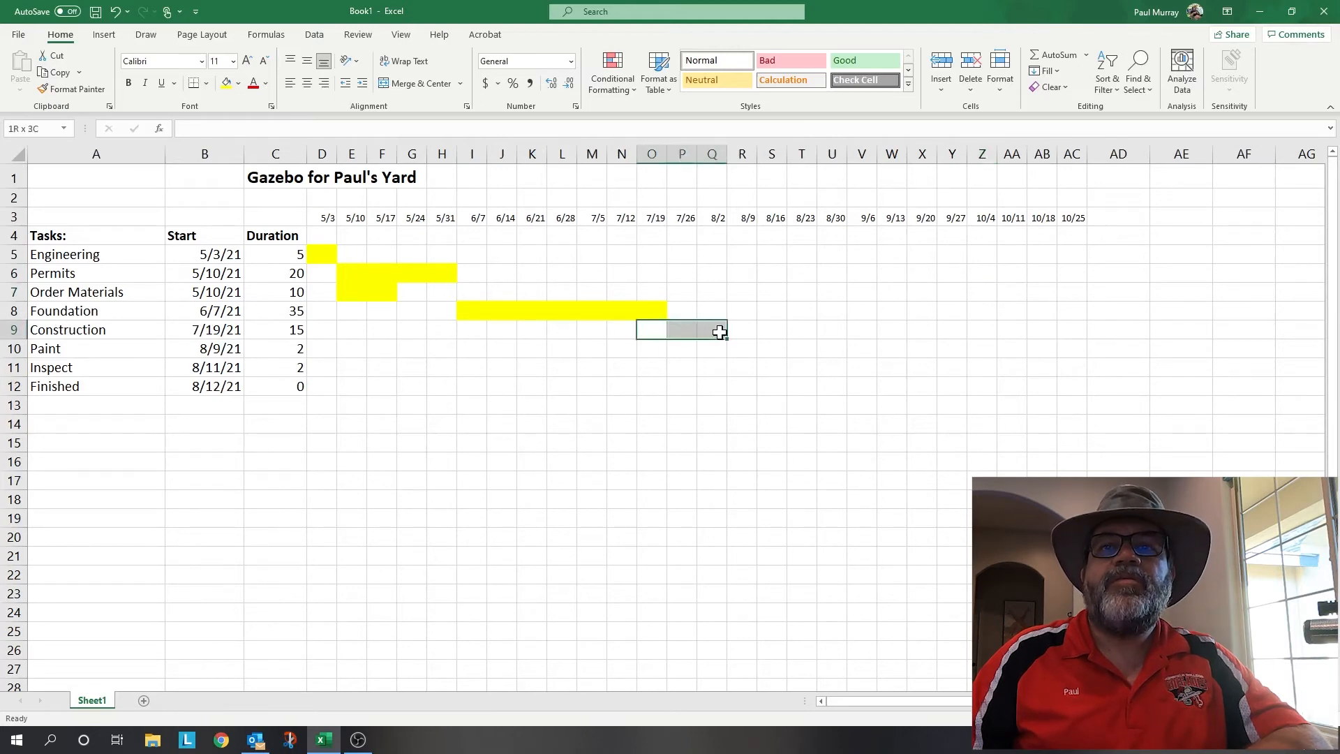
pyautogui.click(226, 82)
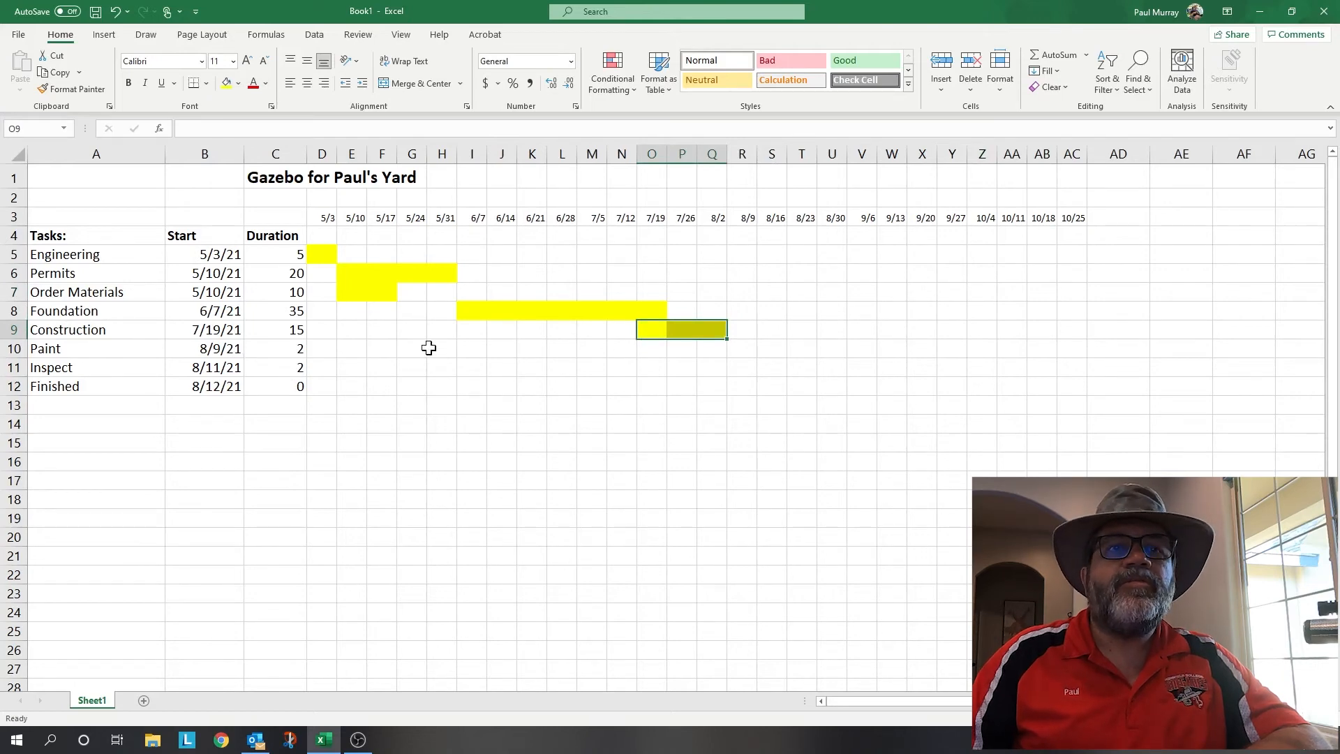
# - Fill the Paint, Inspect and Finished cells under 8/9 yellow and check their durations
pyautogui.click(746, 351)
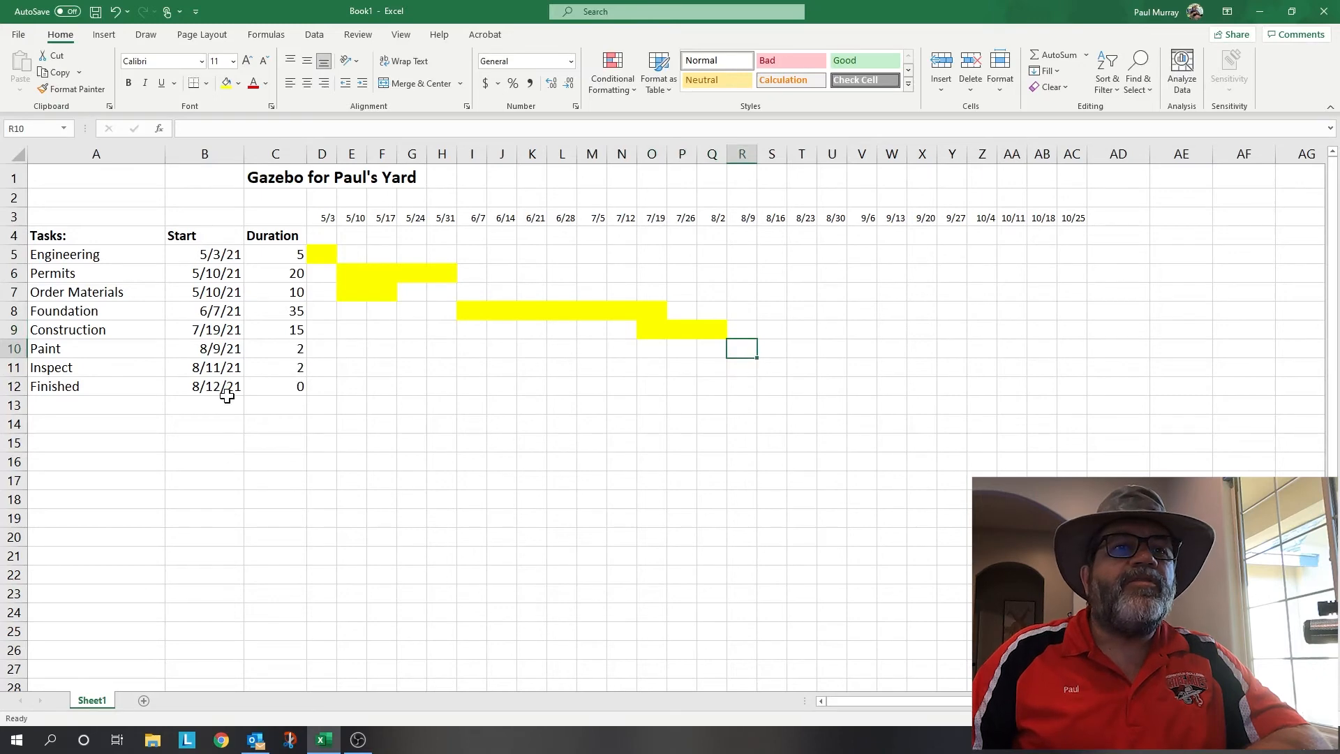
pyautogui.click(226, 83)
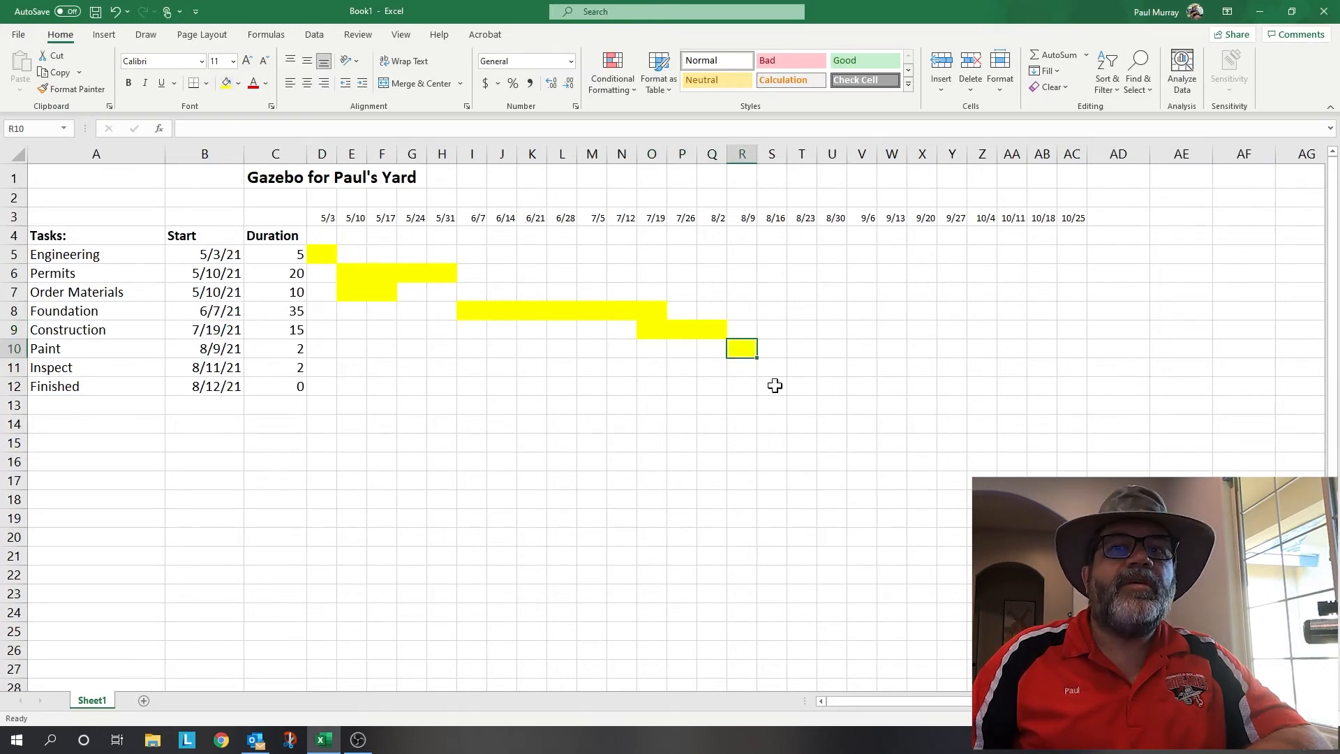
pyautogui.click(752, 371)
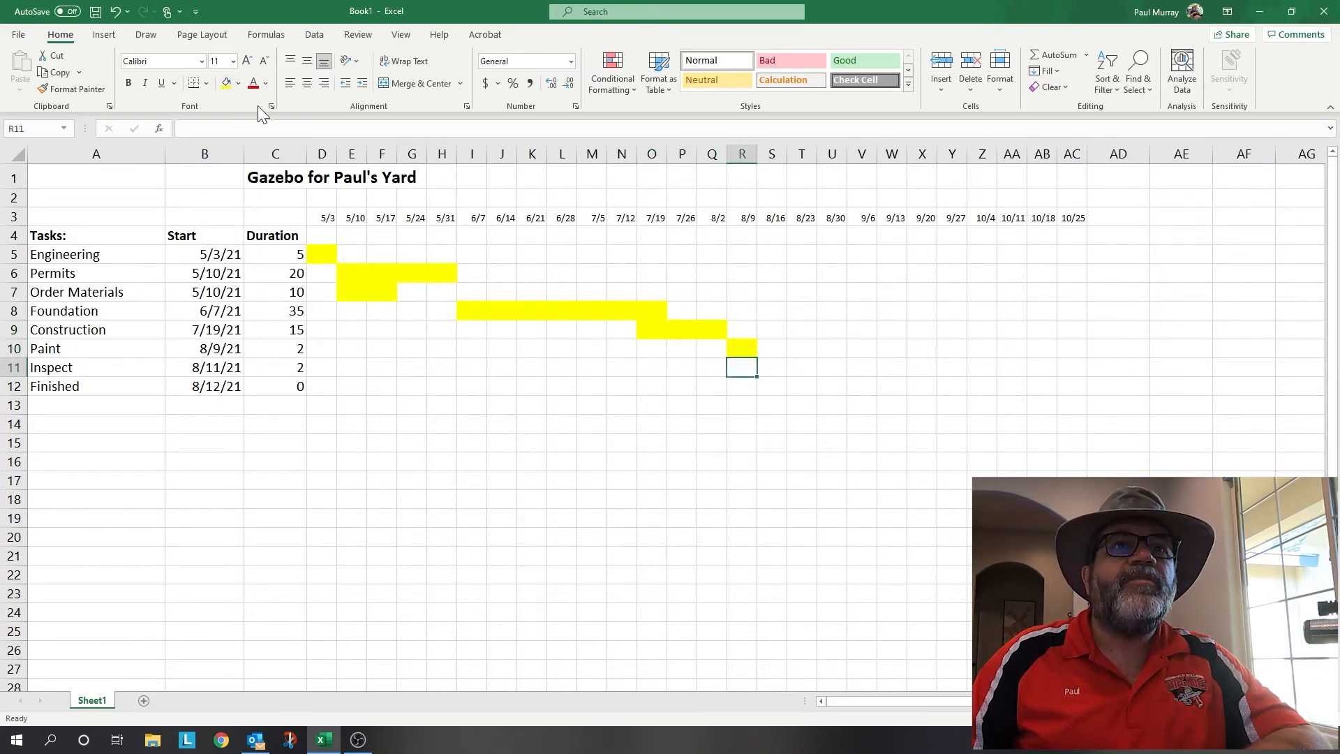
pyautogui.click(231, 82)
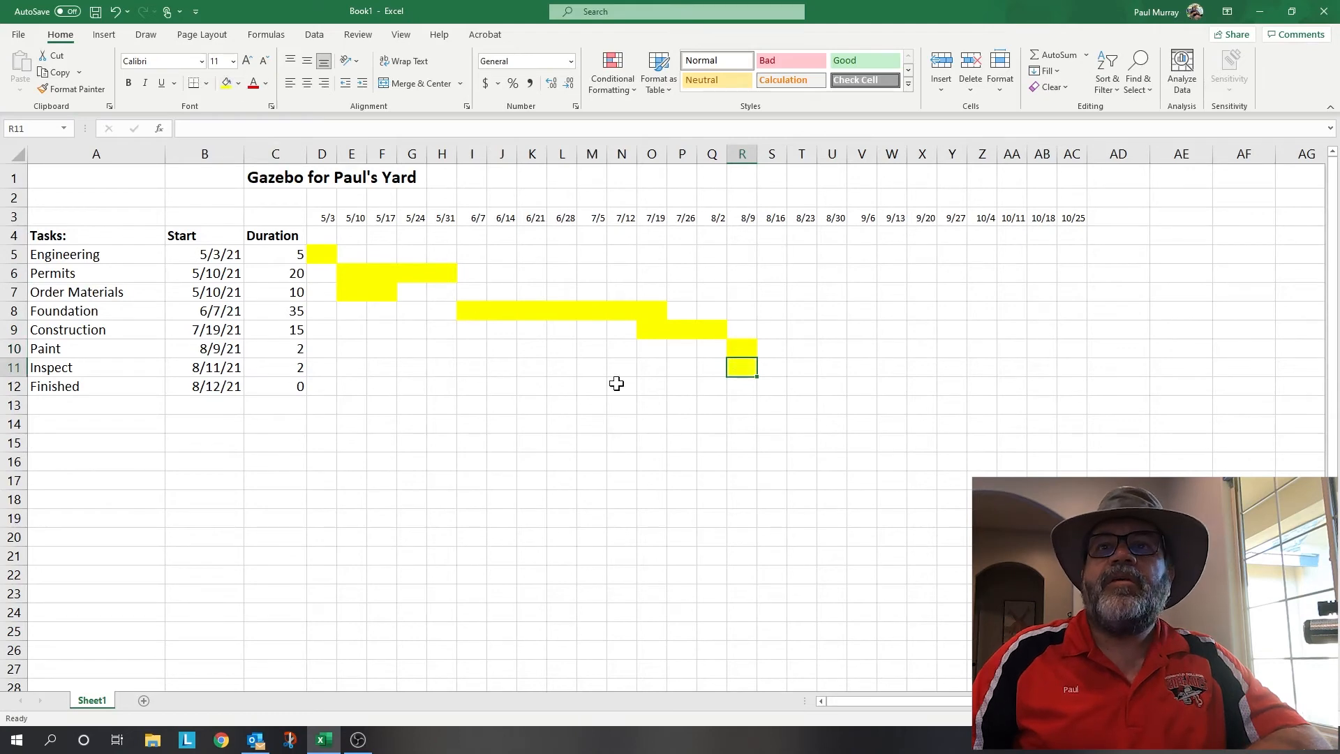
pyautogui.click(747, 385)
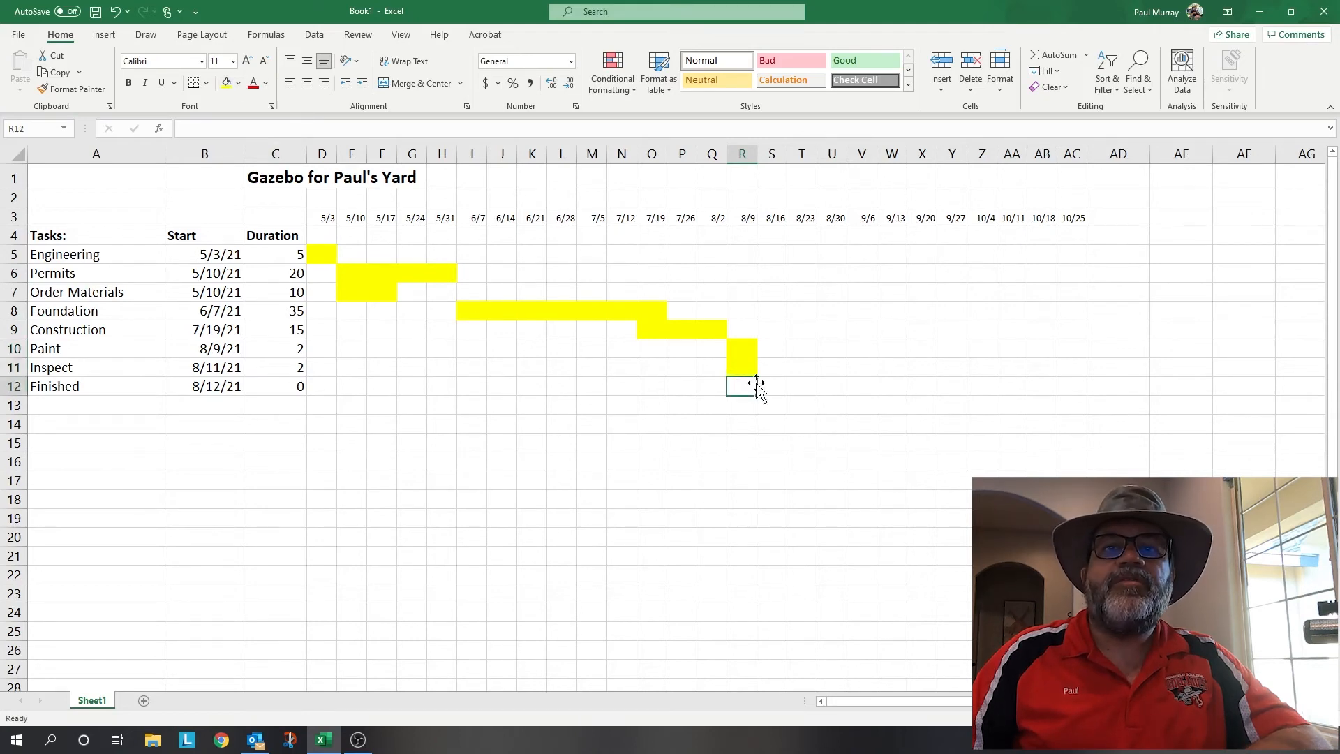
pyautogui.click(225, 87)
pyautogui.moveTo(558, 424); pyautogui.dragTo(548, 439)
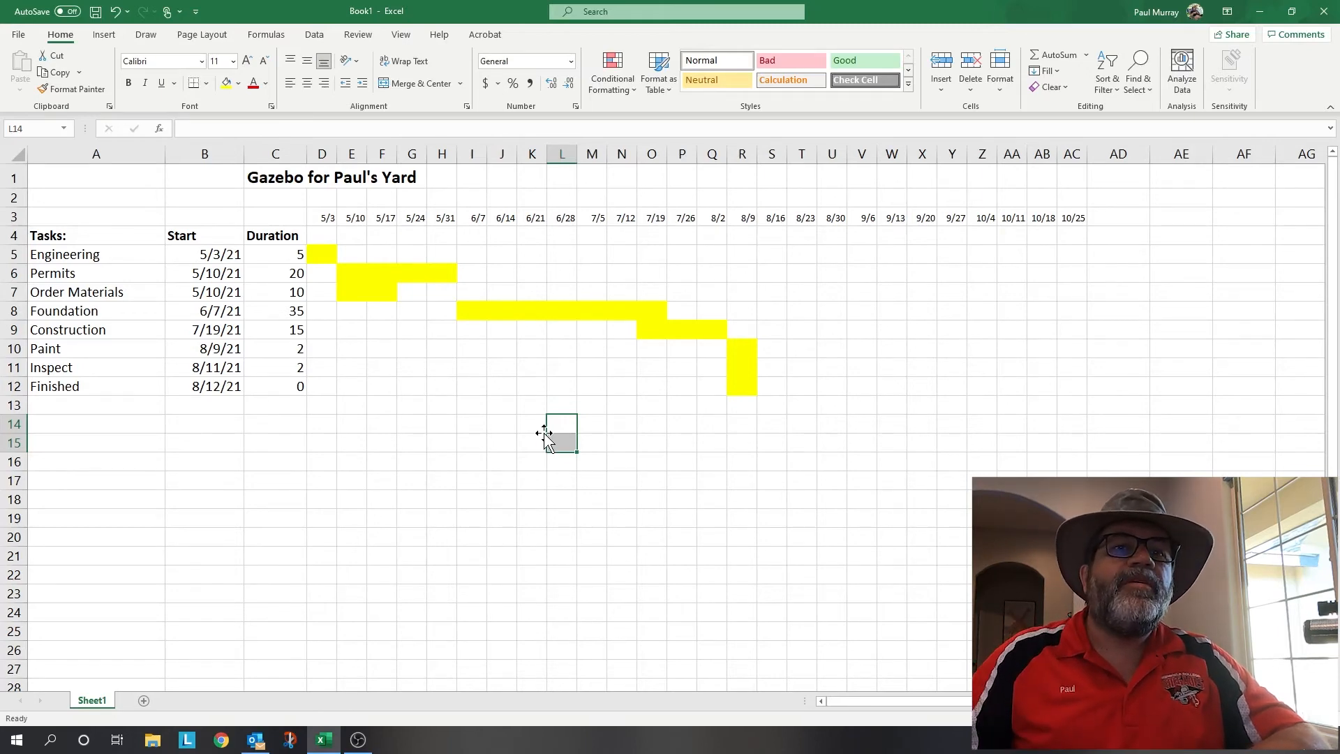
pyautogui.click(290, 349)
pyautogui.click(294, 367)
pyautogui.click(293, 387)
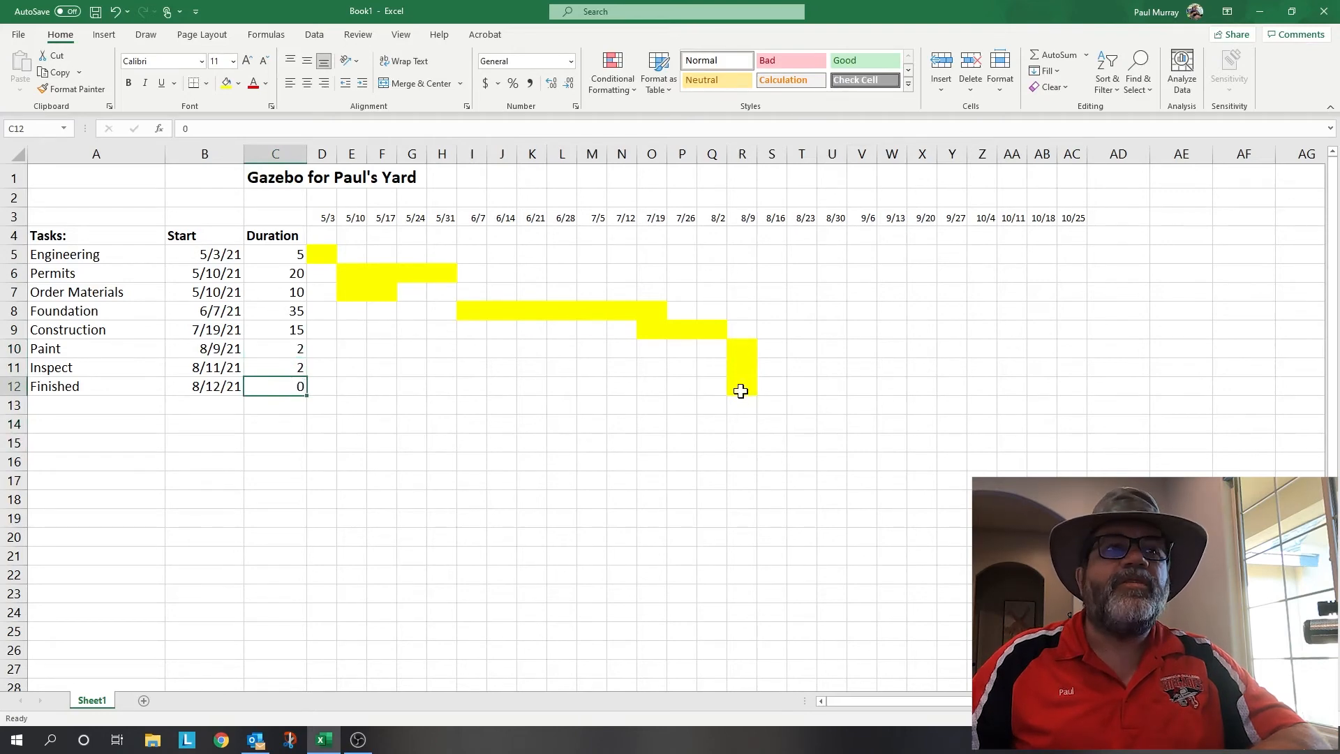
pyautogui.moveTo(746, 352); pyautogui.dragTo(741, 382)
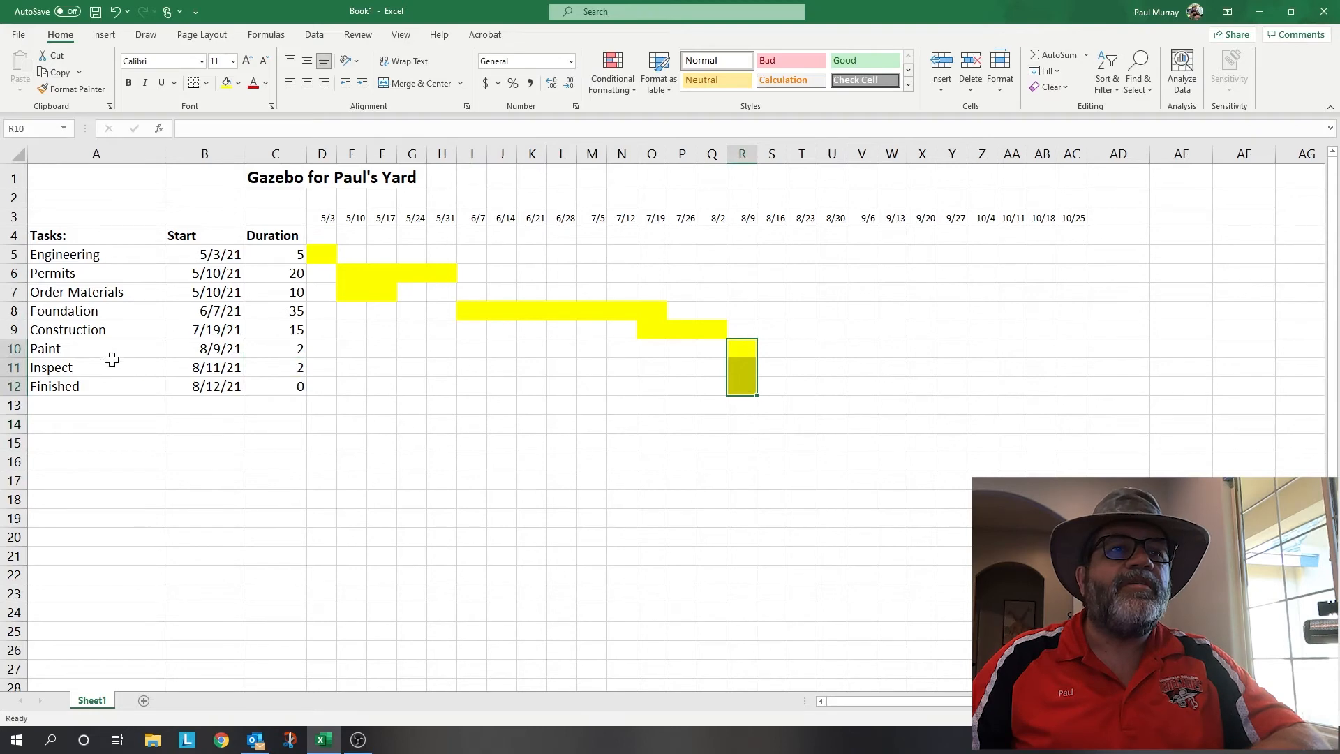
pyautogui.click(148, 354)
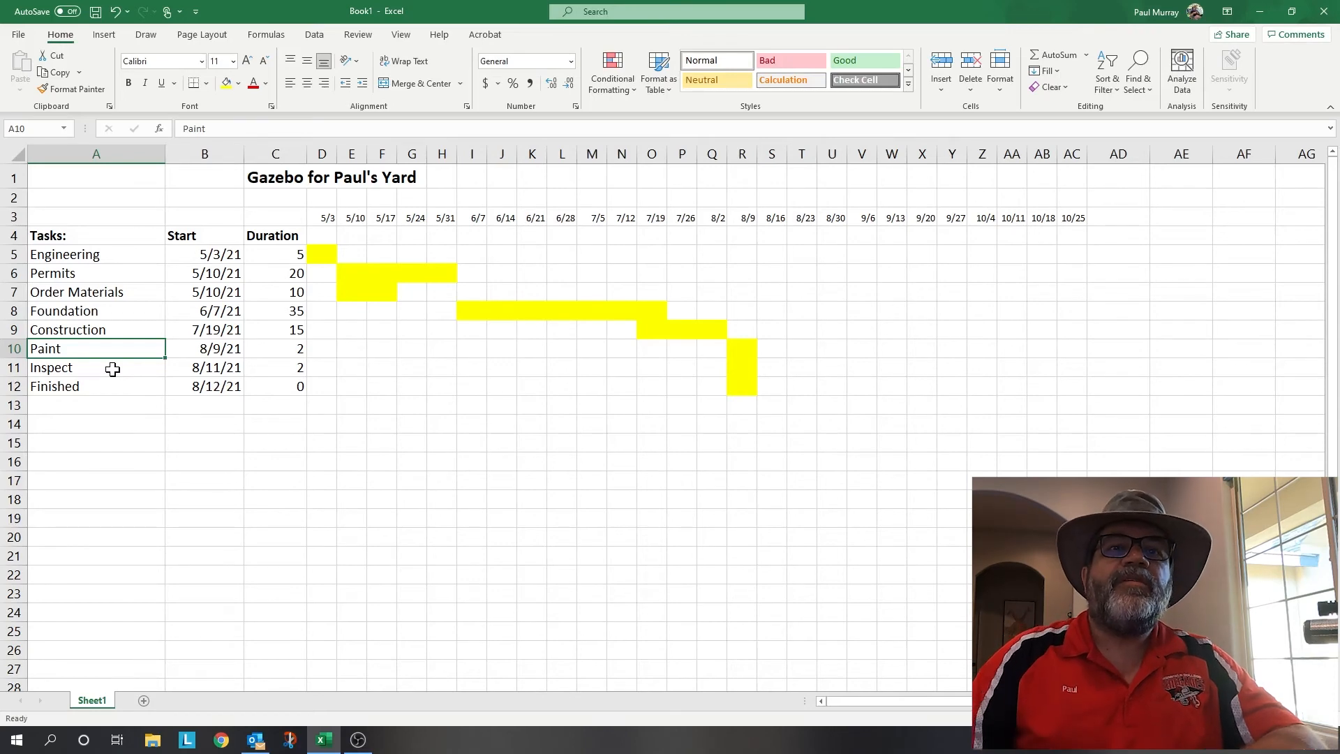
pyautogui.moveTo(483, 313); pyautogui.dragTo(513, 309)
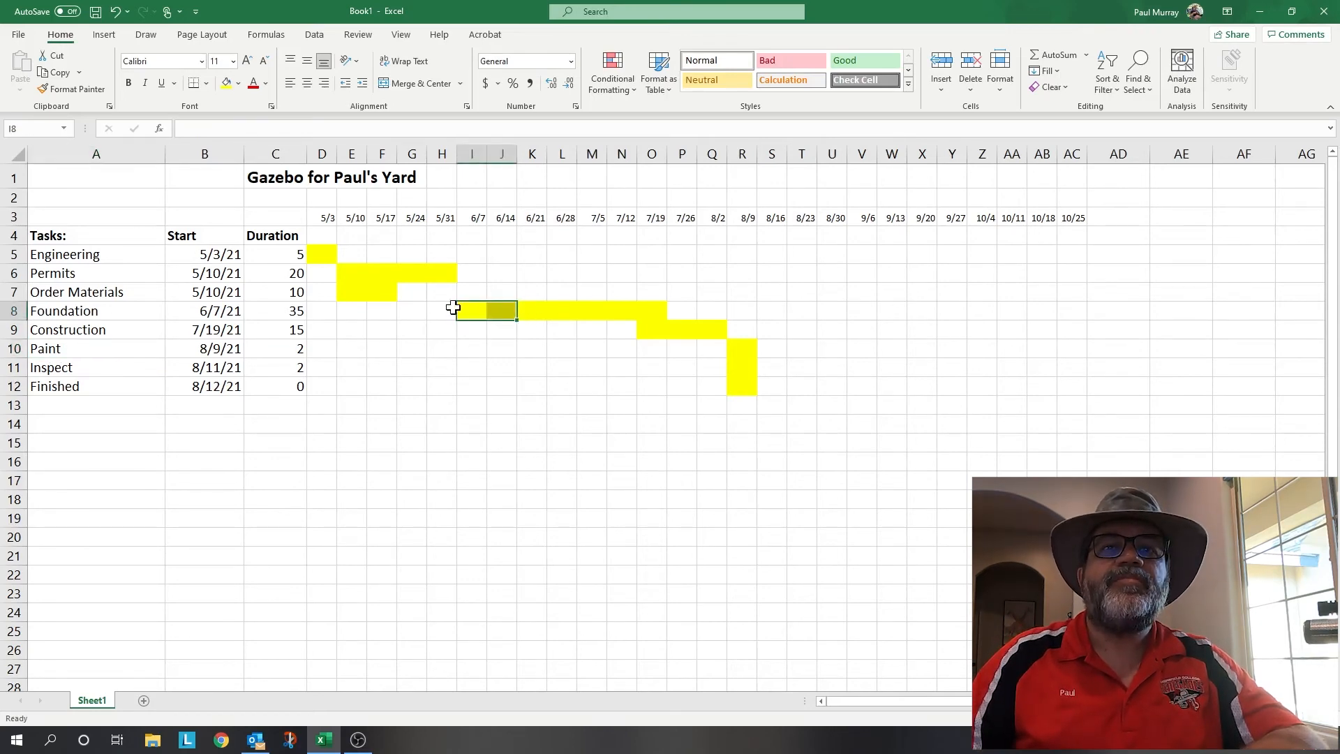
pyautogui.click(478, 328)
pyautogui.click(527, 349)
pyautogui.click(536, 370)
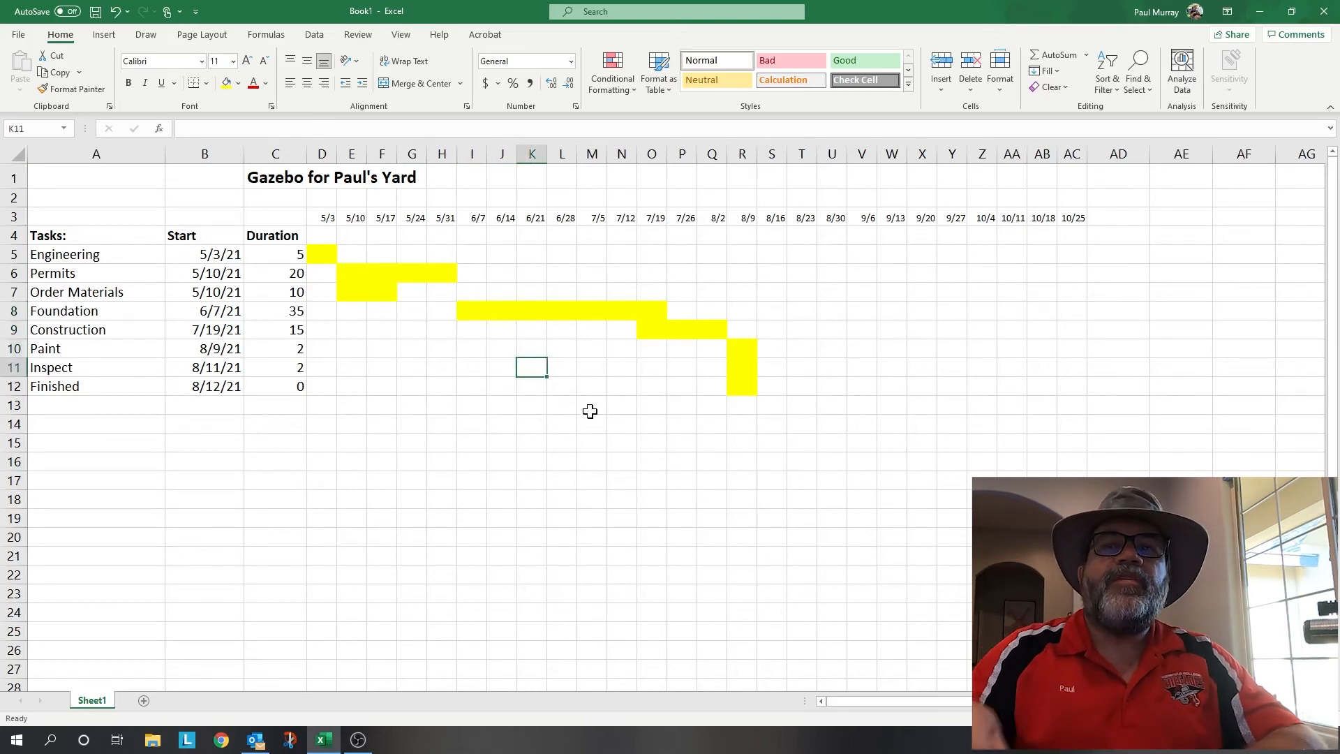
# - Delete the unused week columns after 8/16
pyautogui.moveTo(803, 151); pyautogui.dragTo(1068, 149)
pyautogui.rightClick(1068, 149)
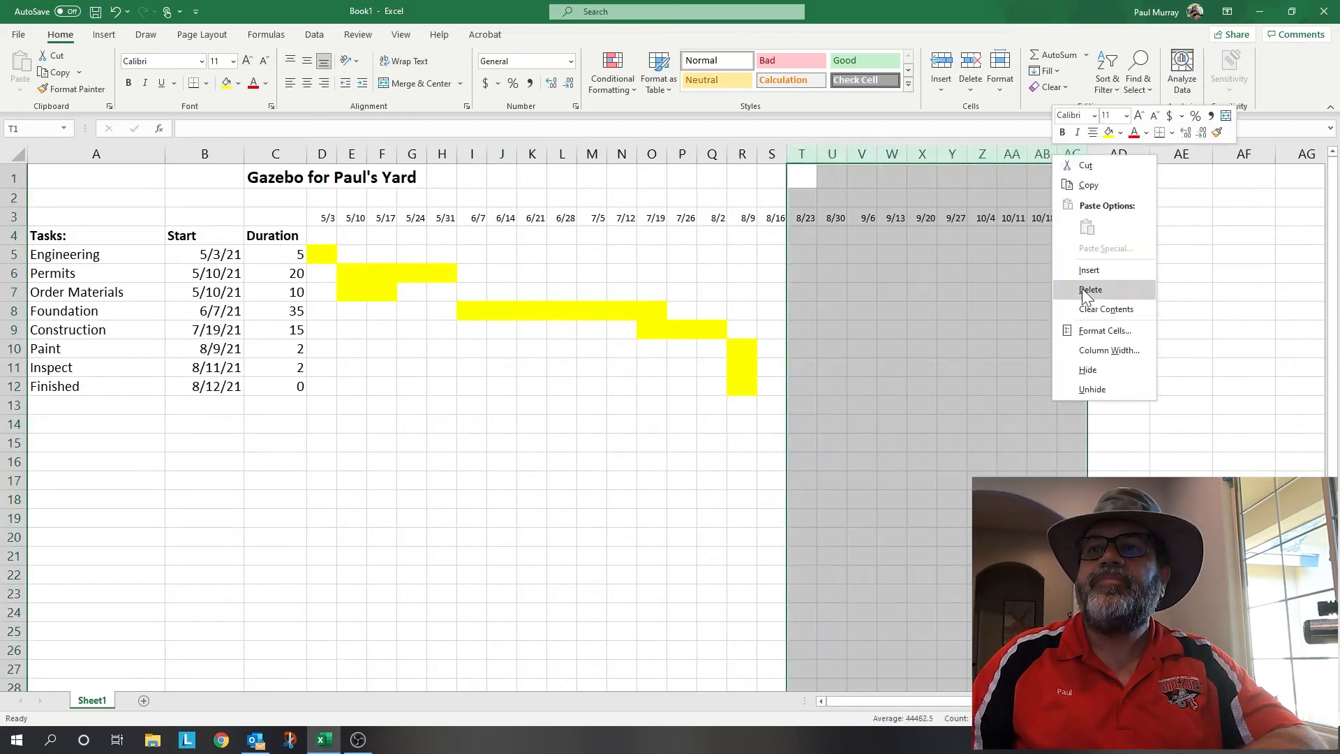
pyautogui.click(1145, 290)
pyautogui.click(742, 427)
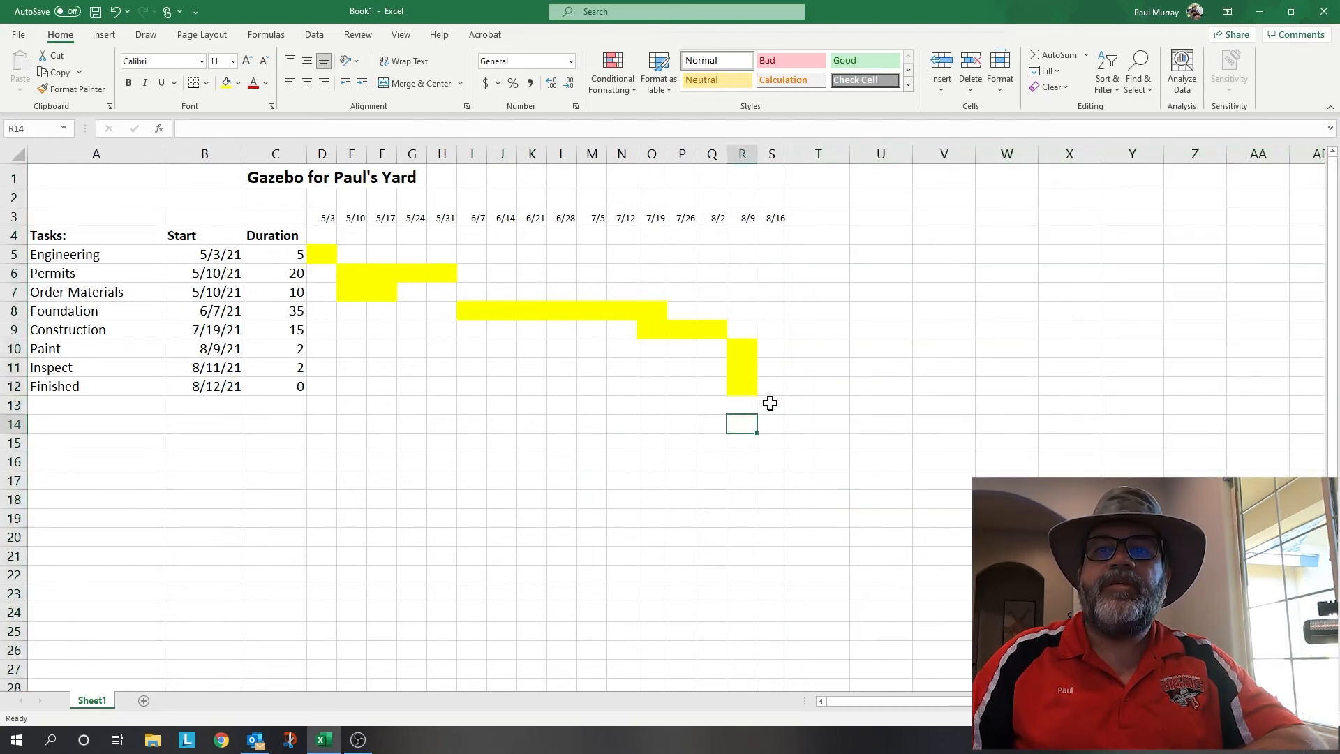
# - Put a thick outside border around the schedule A1:S13
pyautogui.click(771, 403)
pyautogui.moveTo(771, 402)
pyautogui.mouseDown()
pyautogui.moveTo(416, 260)
pyautogui.moveTo(114, 224)
pyautogui.moveTo(62, 180)
pyautogui.mouseUp()
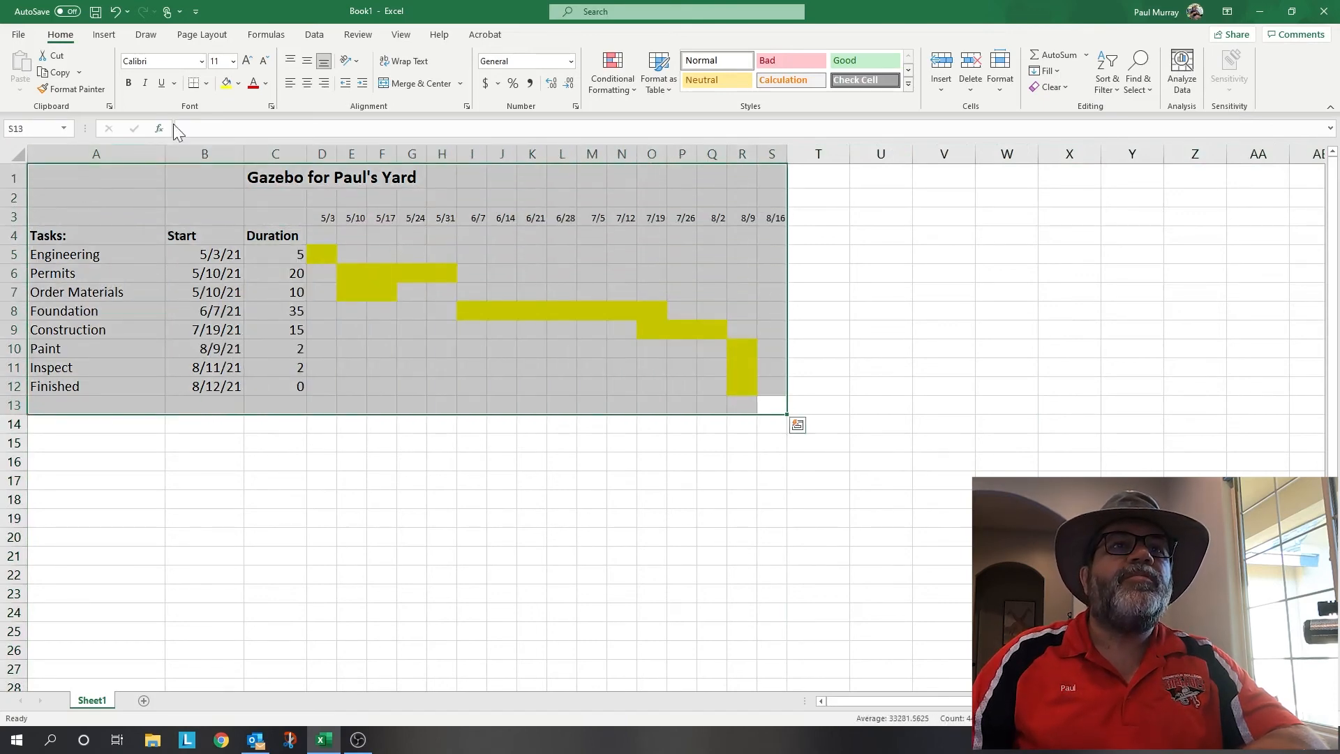
pyautogui.click(207, 83)
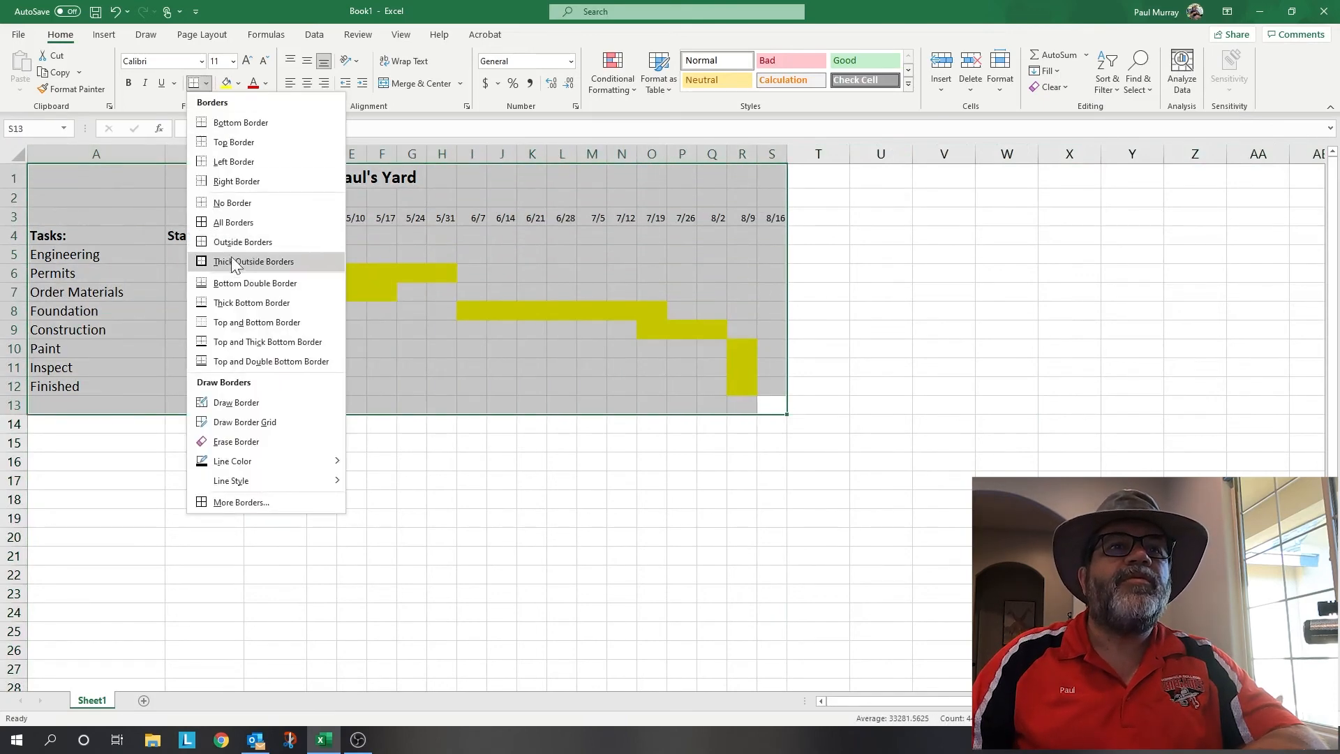
pyautogui.click(234, 258)
pyautogui.click(382, 478)
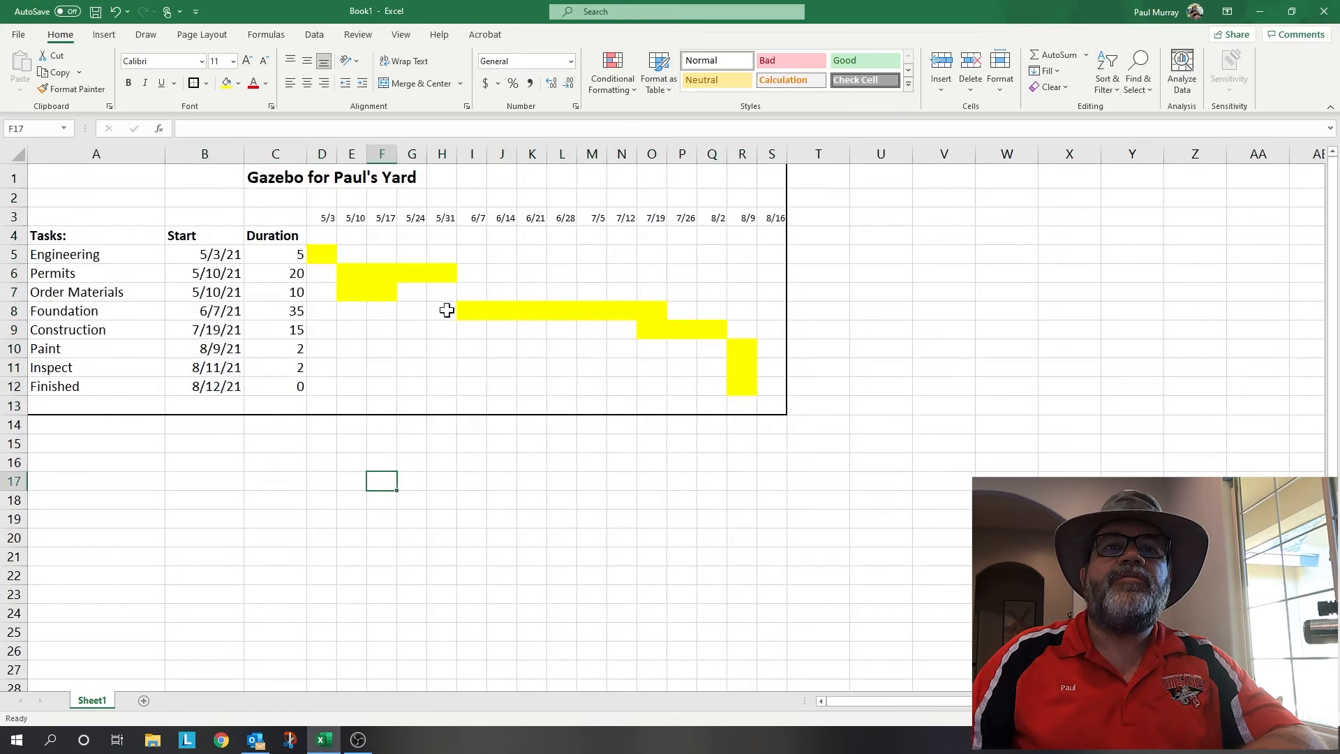
# - Turn off the sheet gridlines from the View tab
pyautogui.click(314, 34)
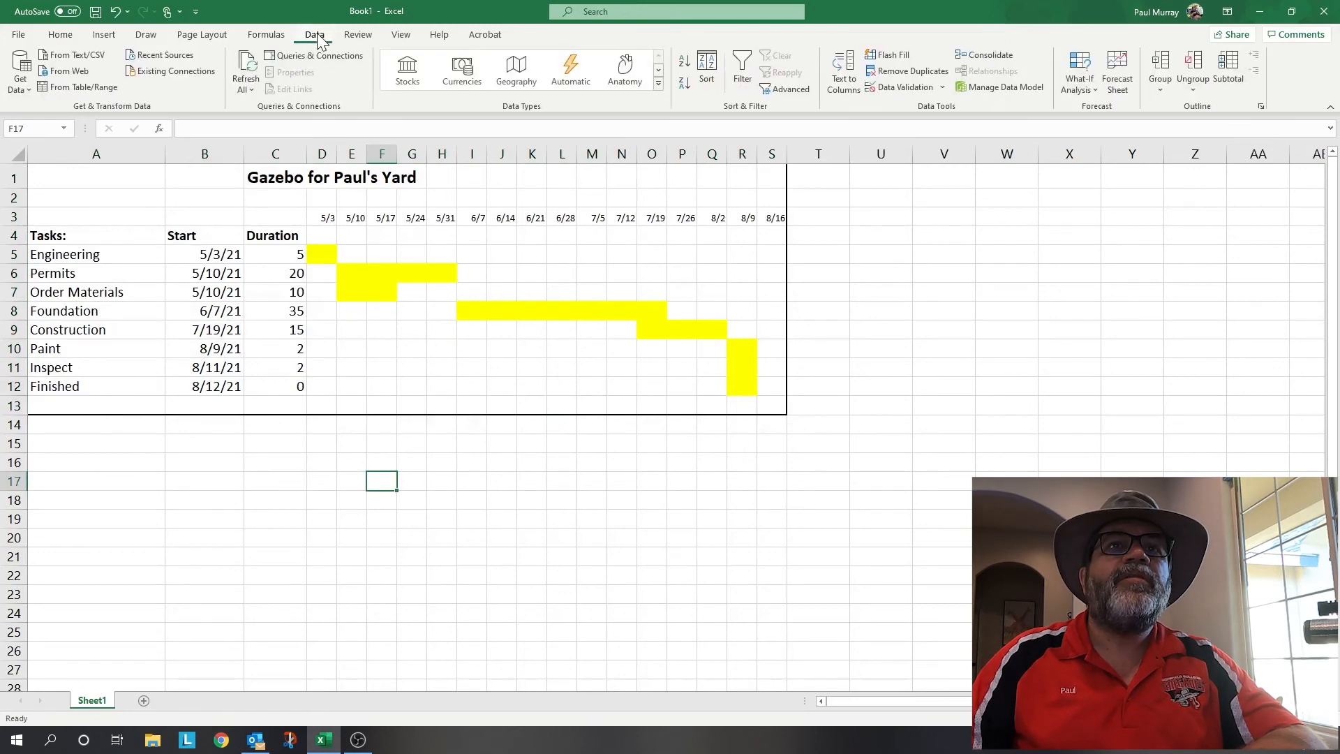
pyautogui.click(411, 36)
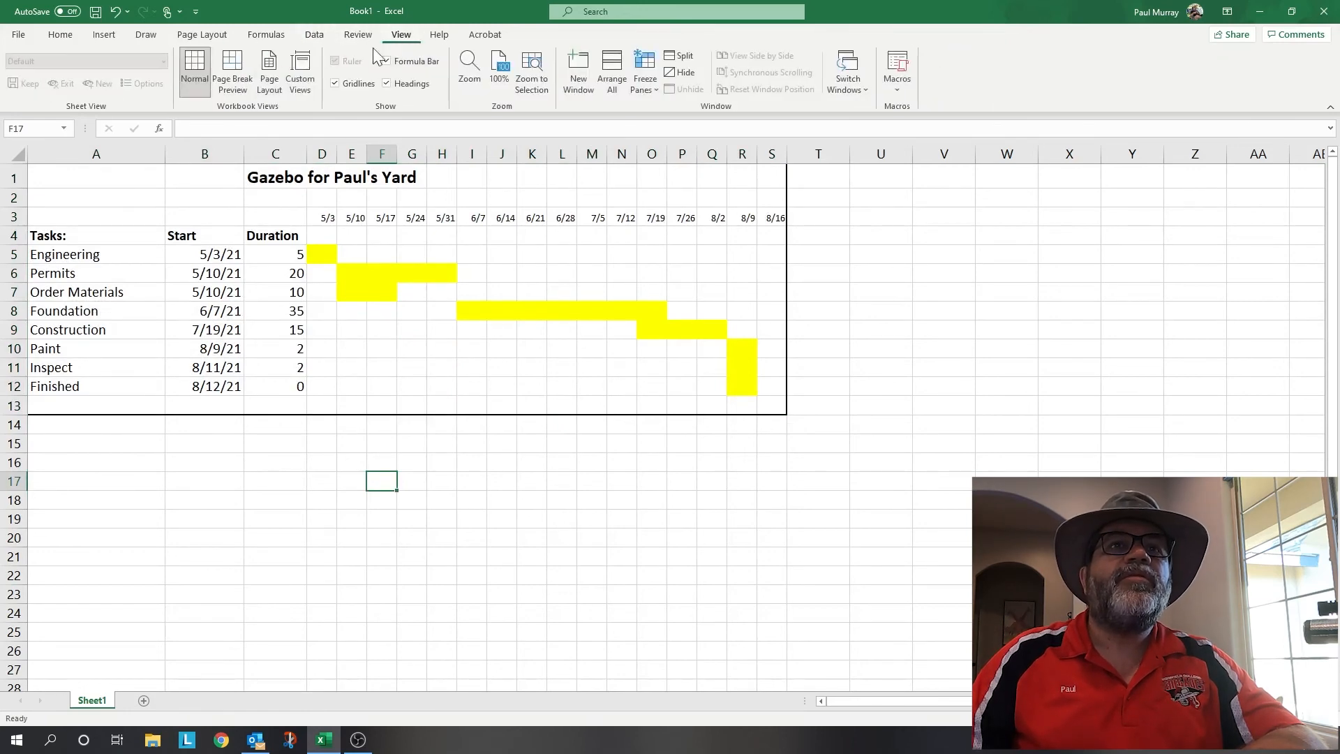
pyautogui.click(338, 83)
pyautogui.click(500, 461)
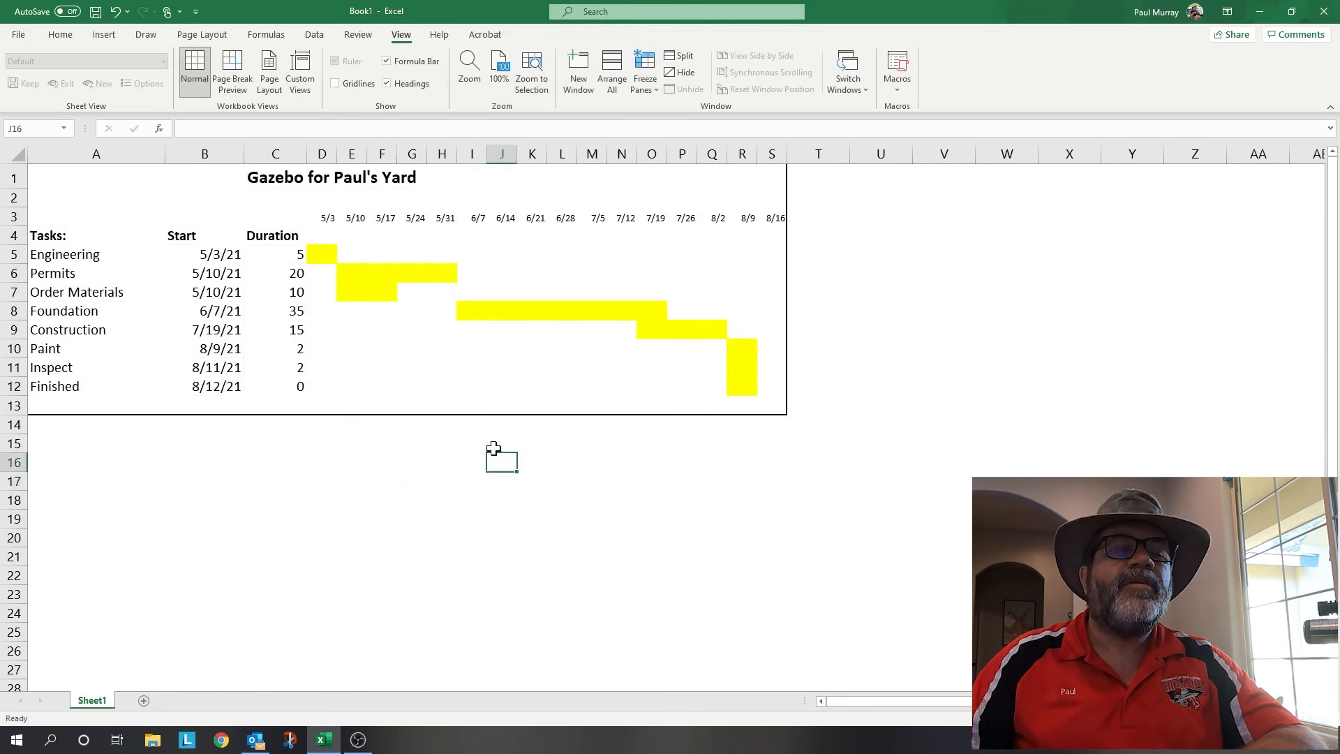
# - Border the B3:S3 weekly date headers, undoing a first border applied to all of row 3
pyautogui.click(43, 217)
pyautogui.click(9, 215)
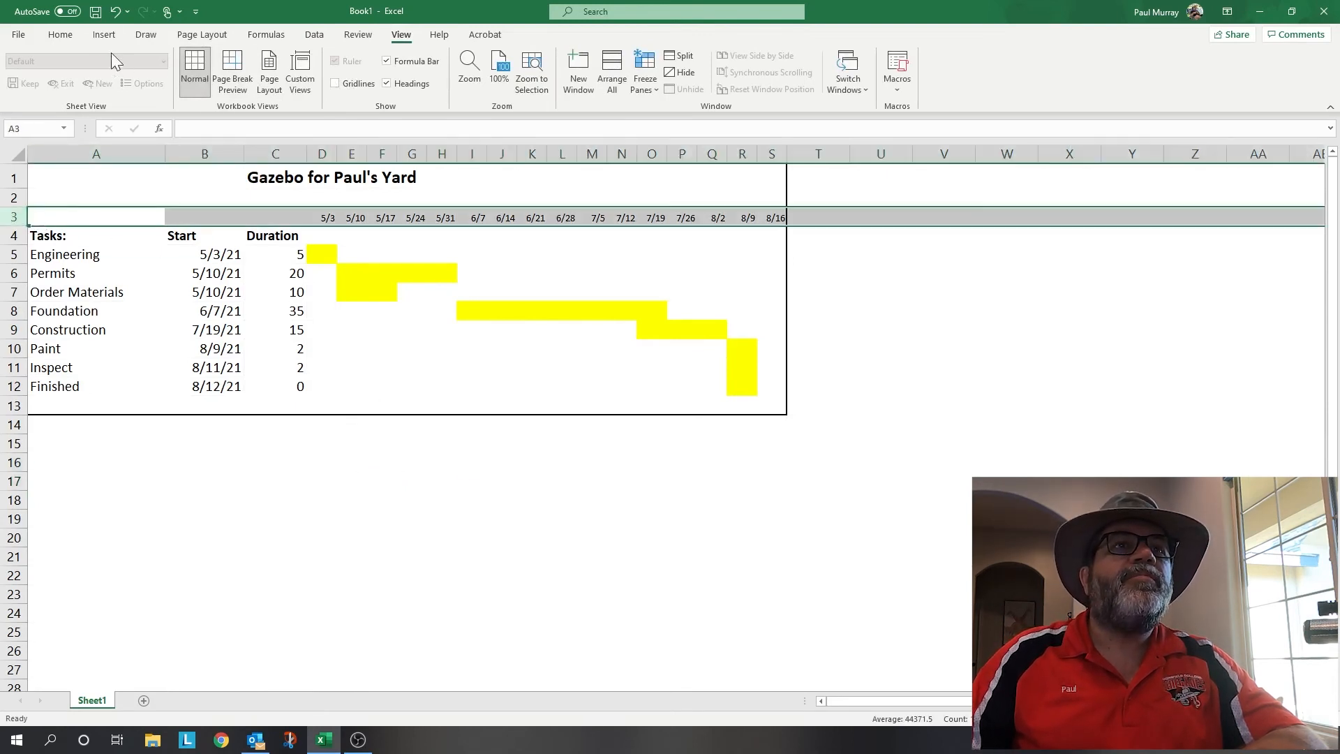
pyautogui.click(64, 35)
pyautogui.click(207, 83)
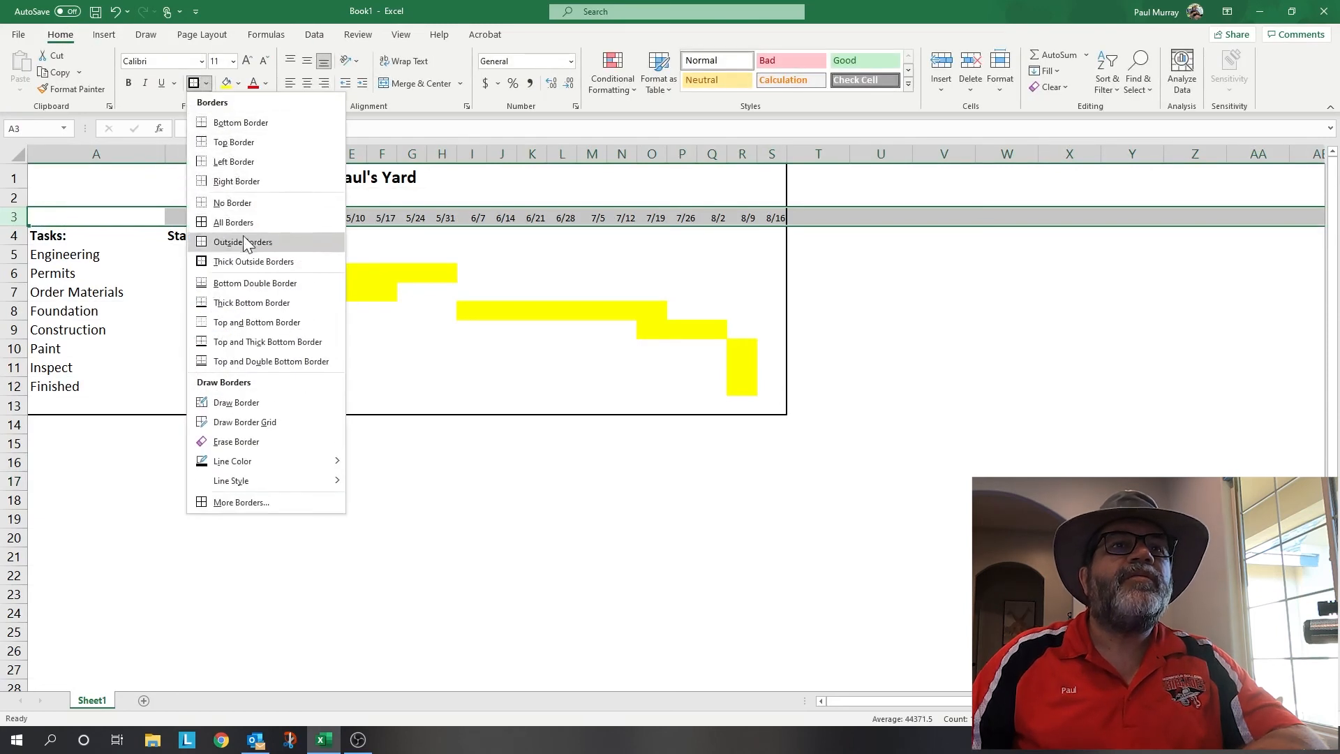
pyautogui.click(253, 128)
pyautogui.click(382, 518)
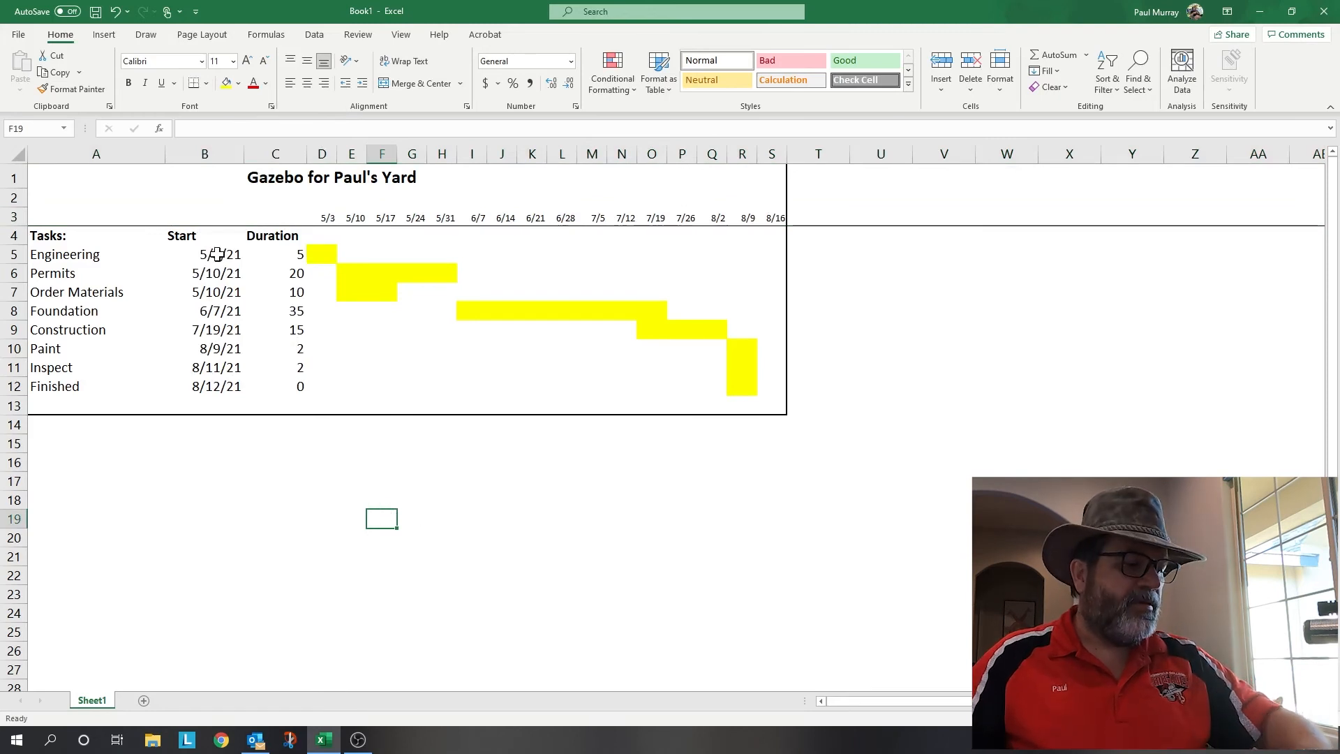
pyautogui.hotkey('ctrl', 'z')
pyautogui.moveTo(774, 217); pyautogui.dragTo(66, 219)
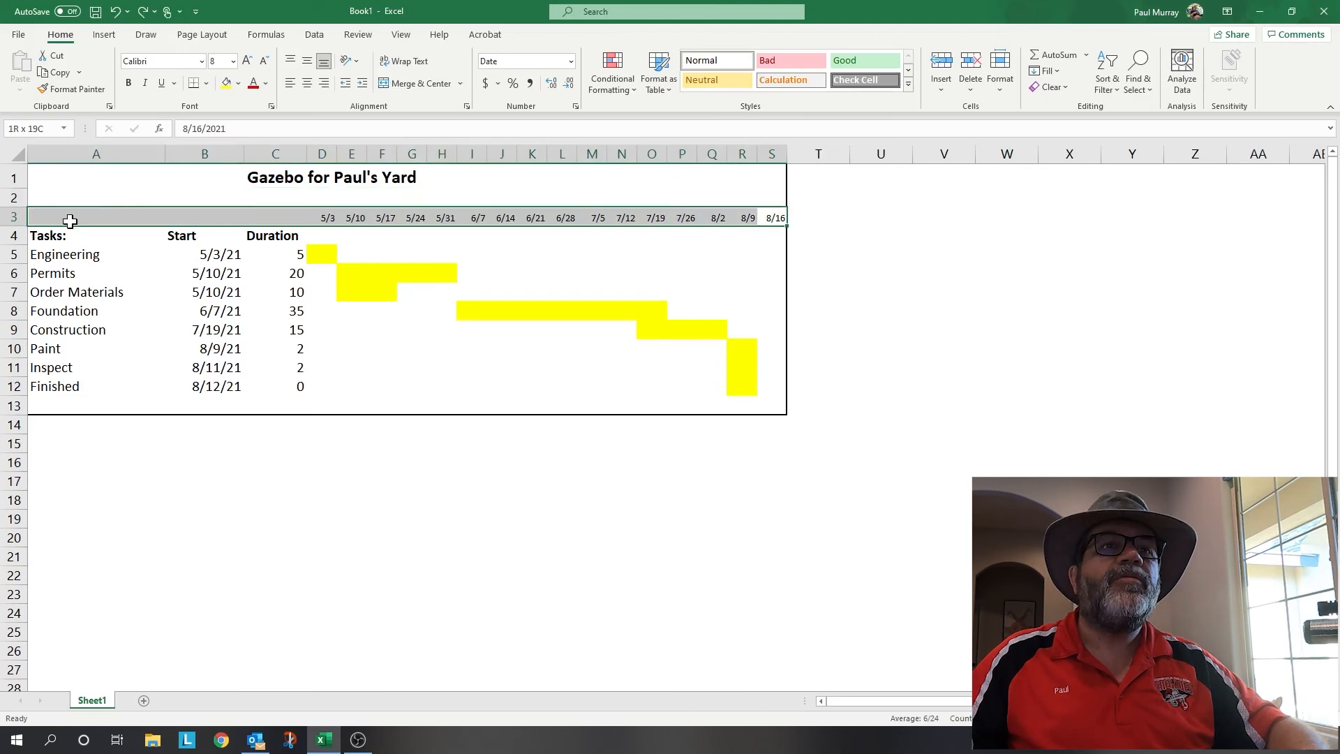
pyautogui.click(199, 83)
pyautogui.click(502, 551)
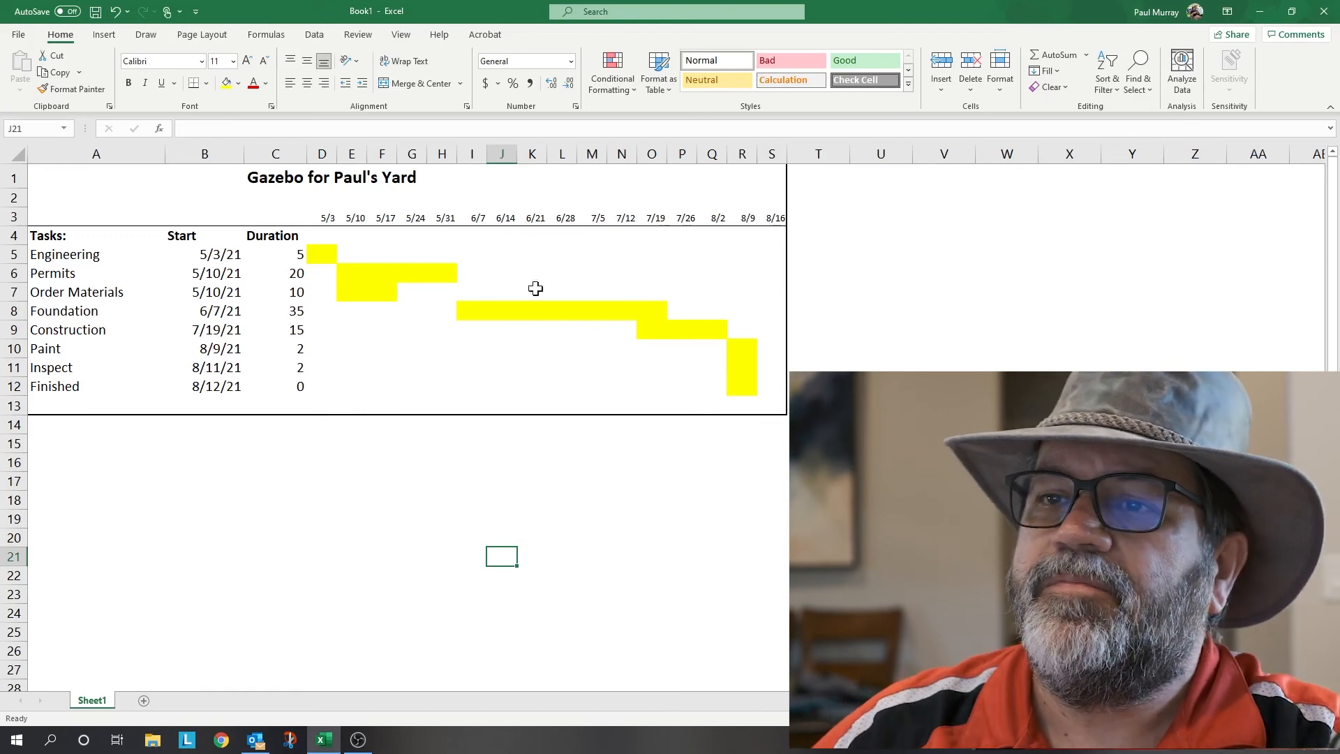
# - Enter the date June 27, 2021 in cell N1
pyautogui.click(635, 179)
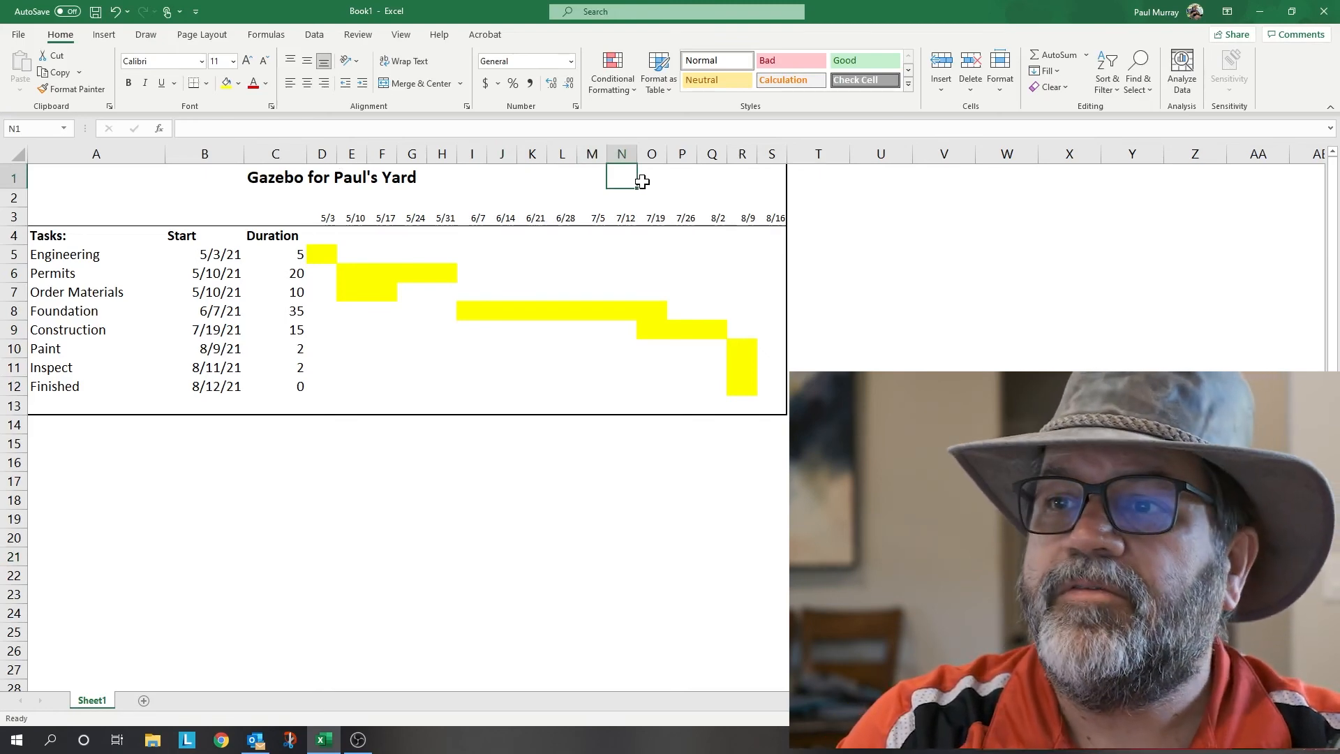
pyautogui.write('June 27, 20')
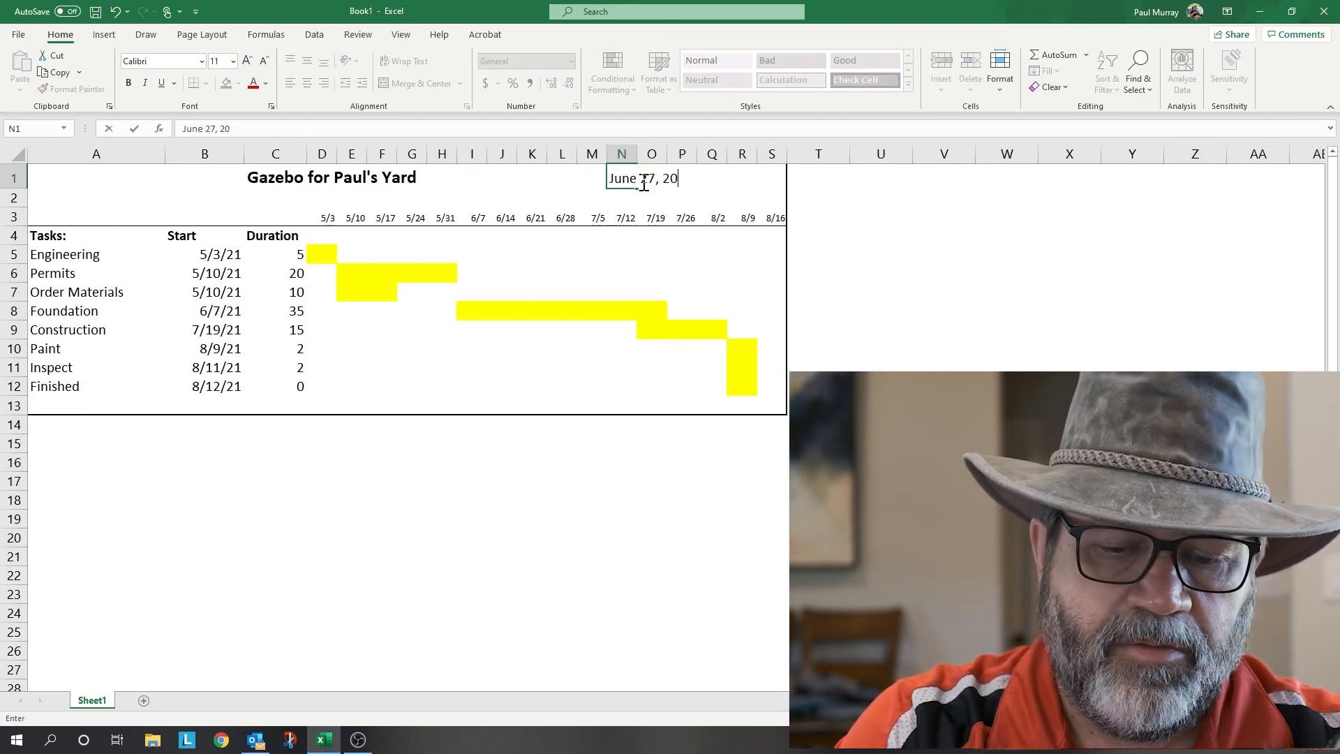
pyautogui.write('21')
pyautogui.press('Return')
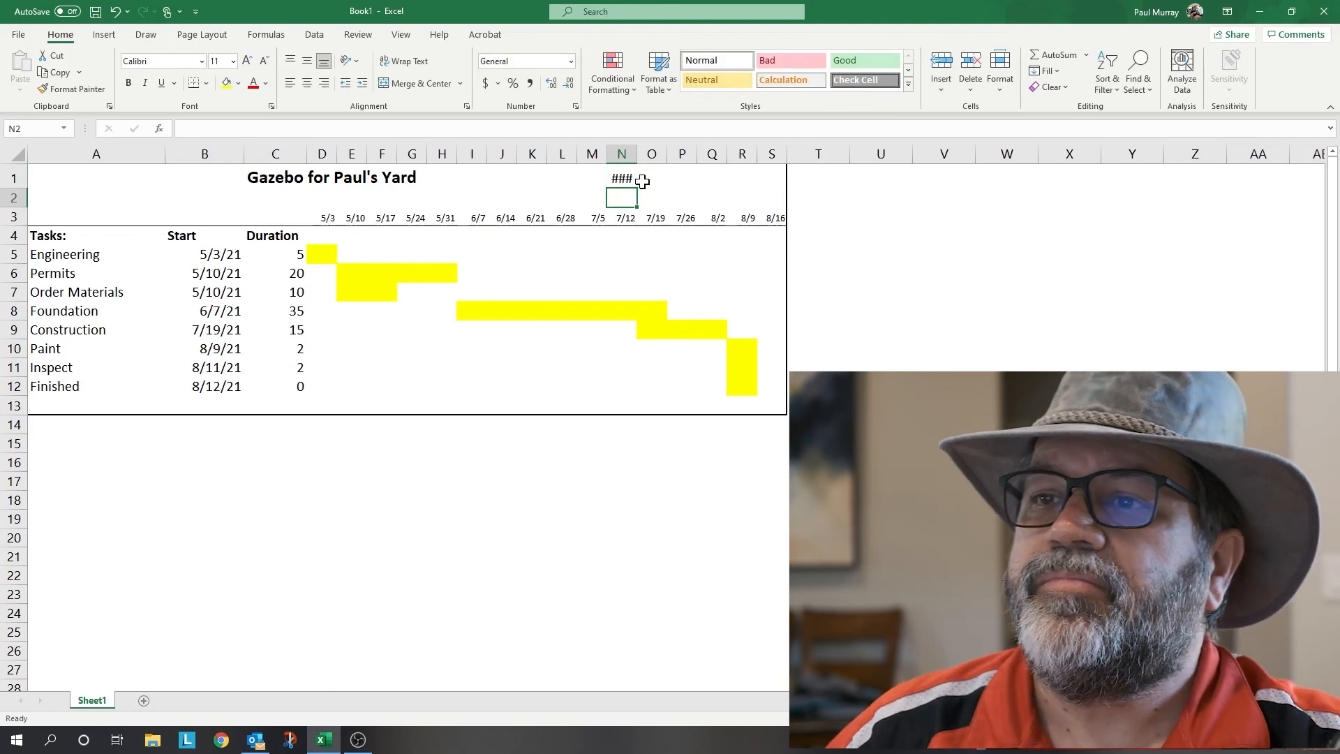
# - Merge N1:Q1 and centre the 27-Jun-21 date across it
pyautogui.click(633, 178)
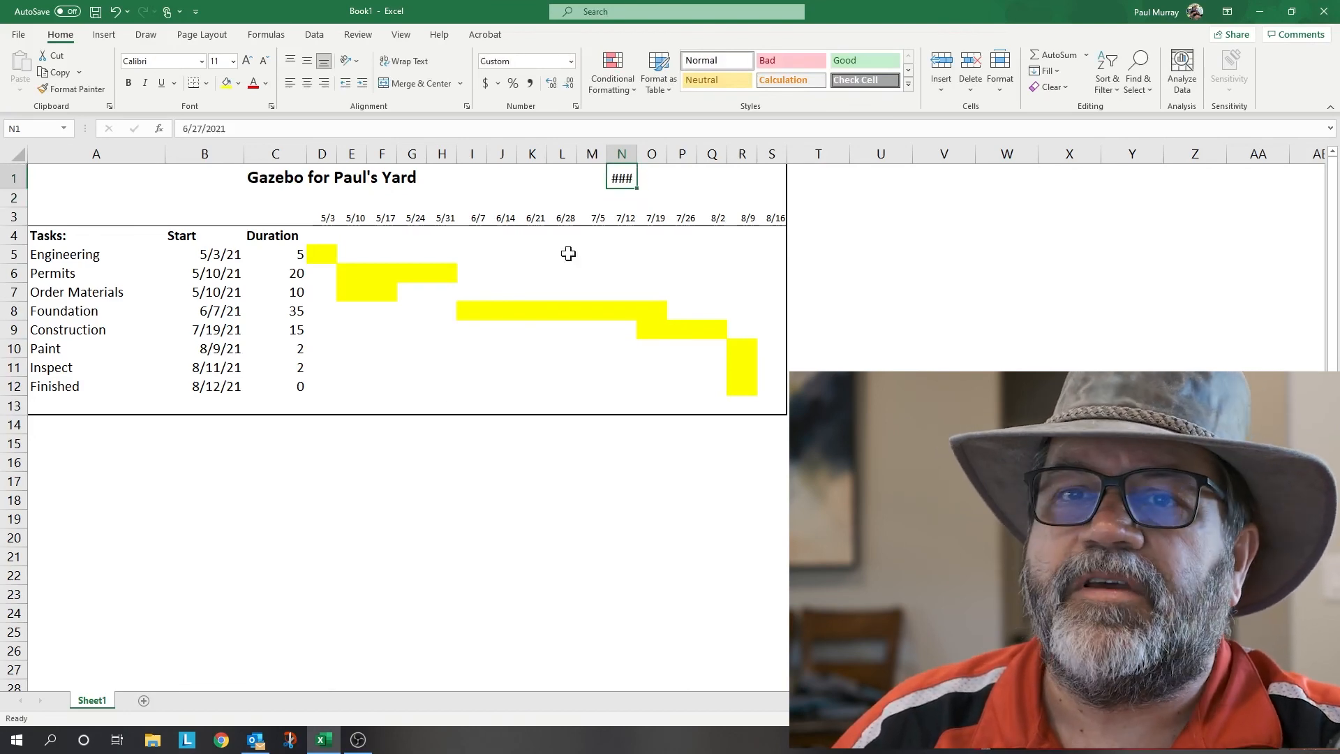
pyautogui.moveTo(624, 175); pyautogui.dragTo(700, 167)
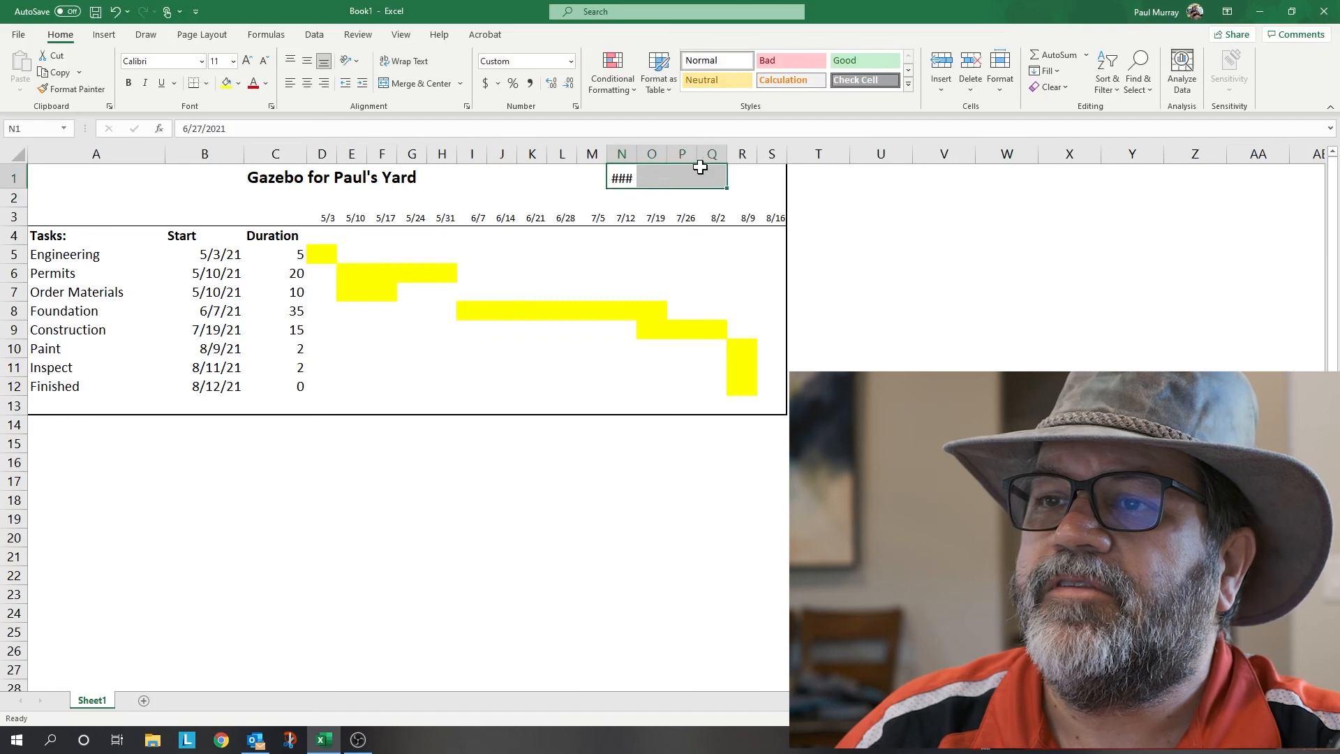
pyautogui.click(401, 85)
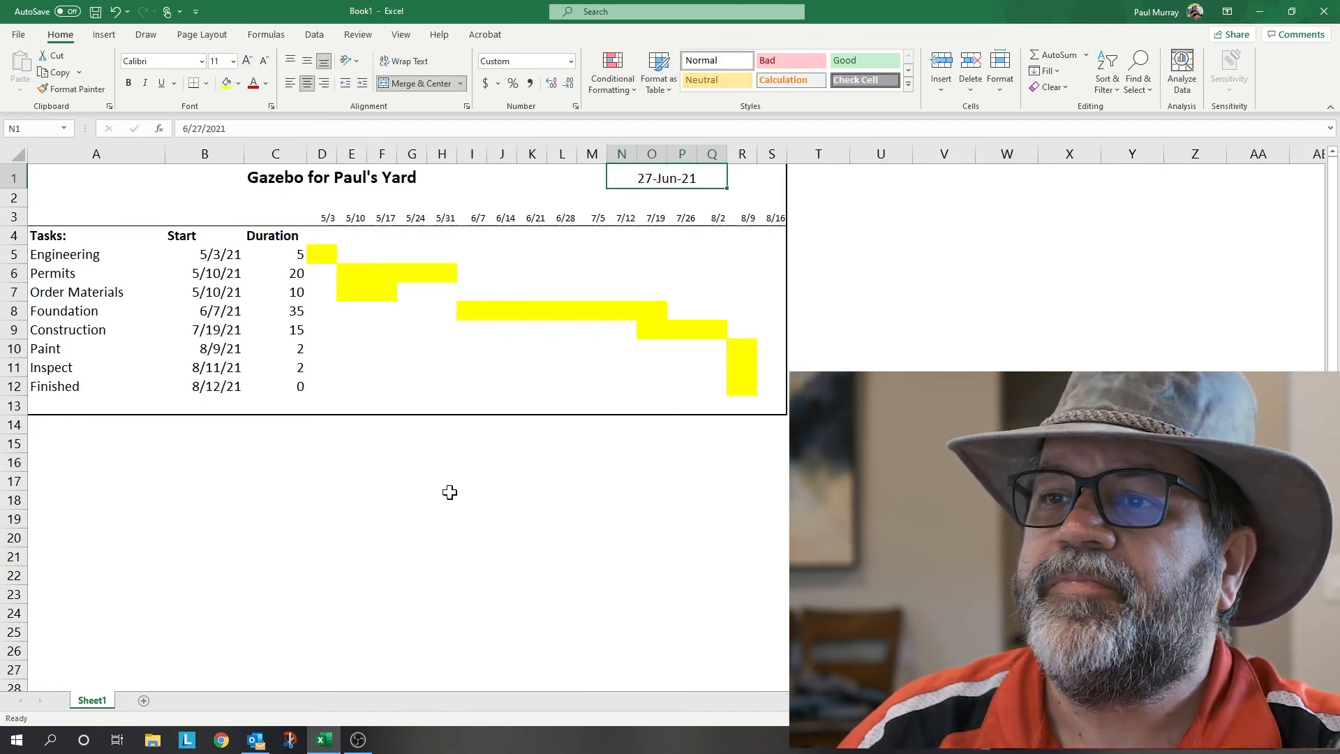
pyautogui.click(470, 482)
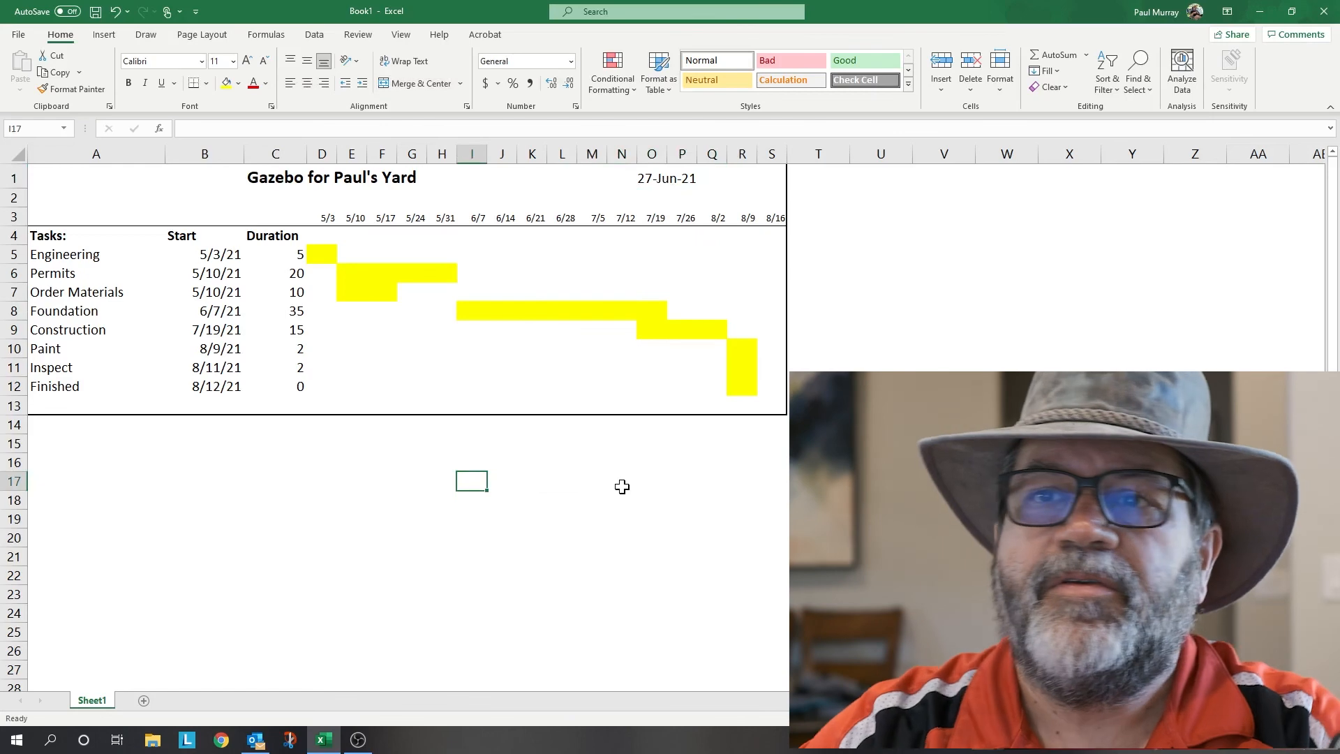